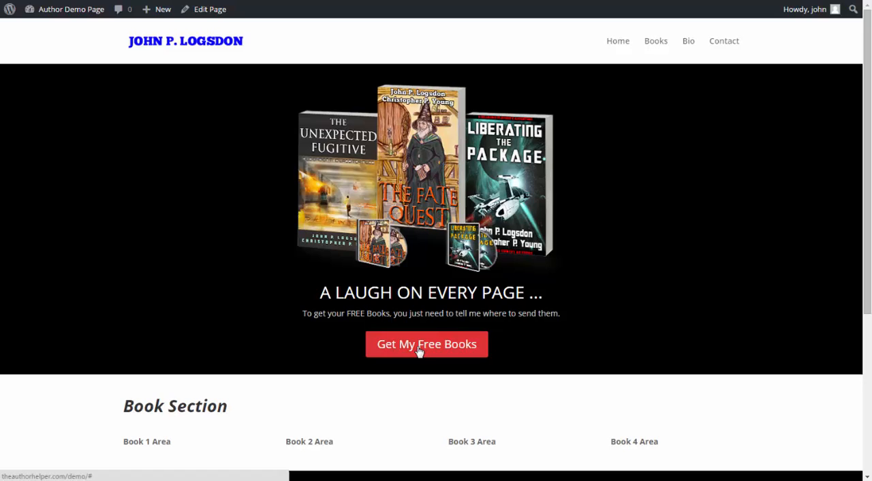
- Switch to MailChimp and open the embedded signup forms of the Demo List - Master list
{"action": "mouse_move", "coordinate": [209, 480]}
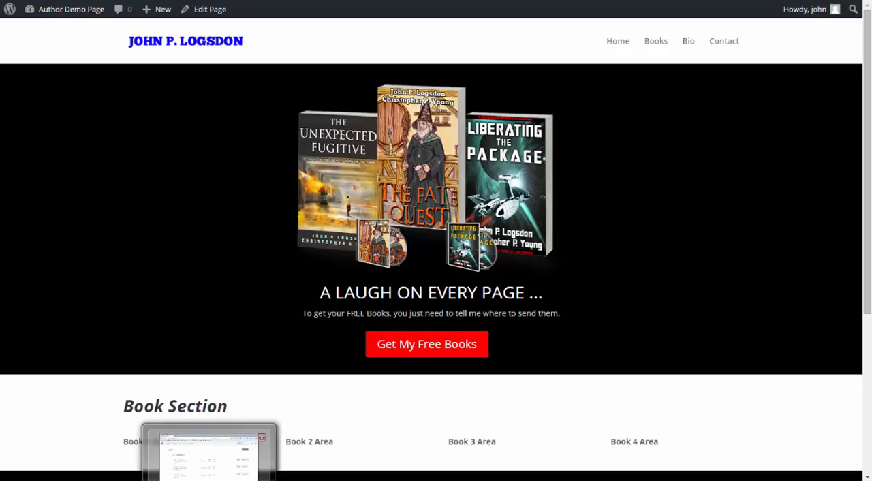
{"action": "left_click", "coordinate": [209, 455]}
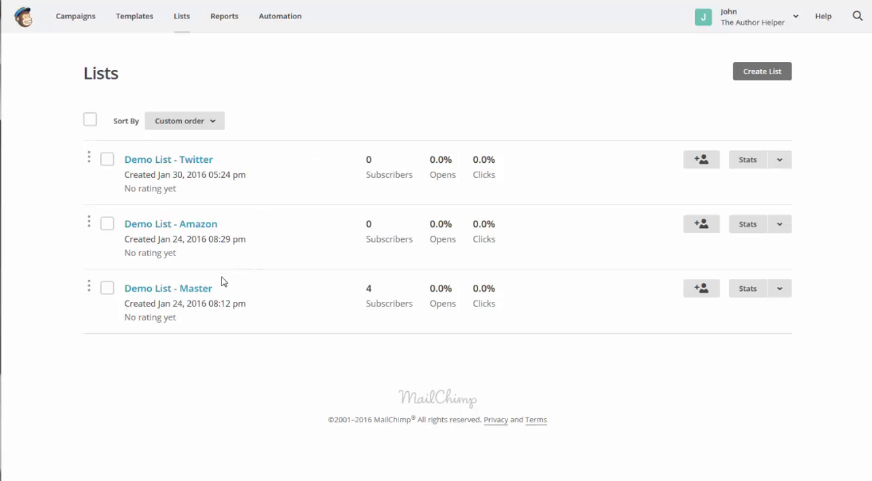
{"action": "left_click", "coordinate": [166, 290]}
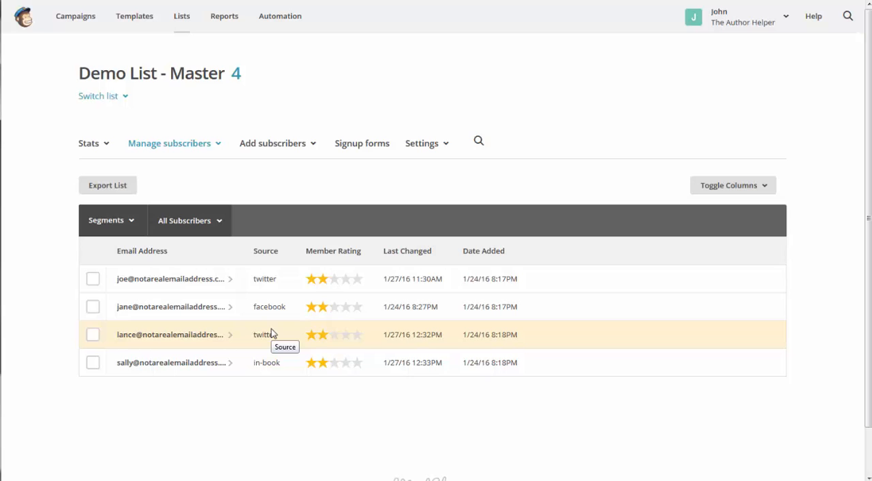
{"action": "left_click", "coordinate": [361, 148]}
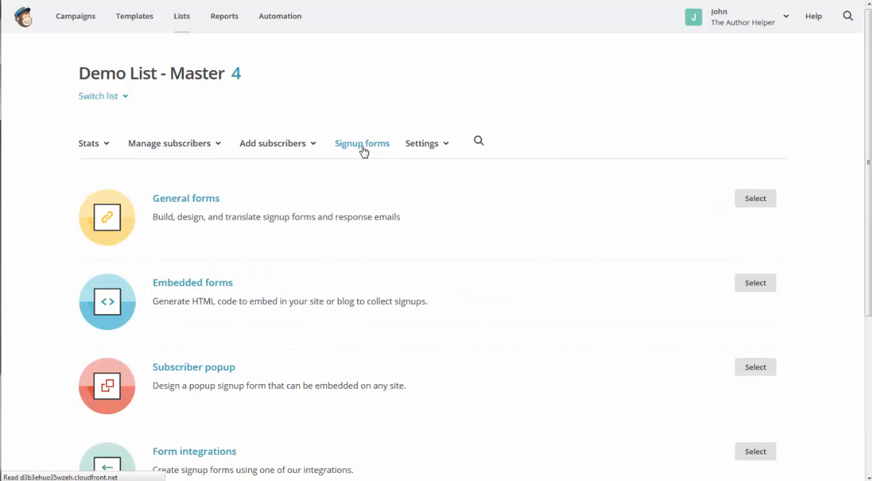
{"action": "left_click", "coordinate": [202, 288]}
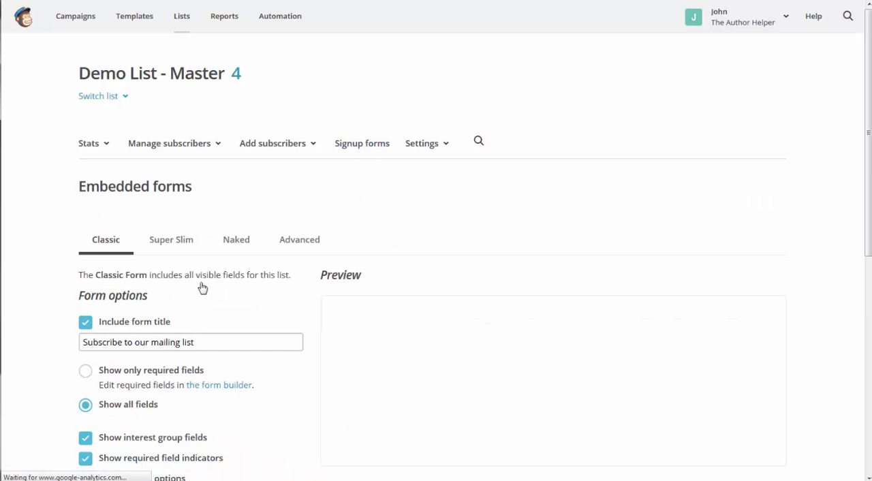
- Copy the complete classic signup form embed code and paste it into an empty Notepad document
{"action": "scroll", "coordinate": [287, 277], "scroll_direction": "down", "scroll_amount": 5}
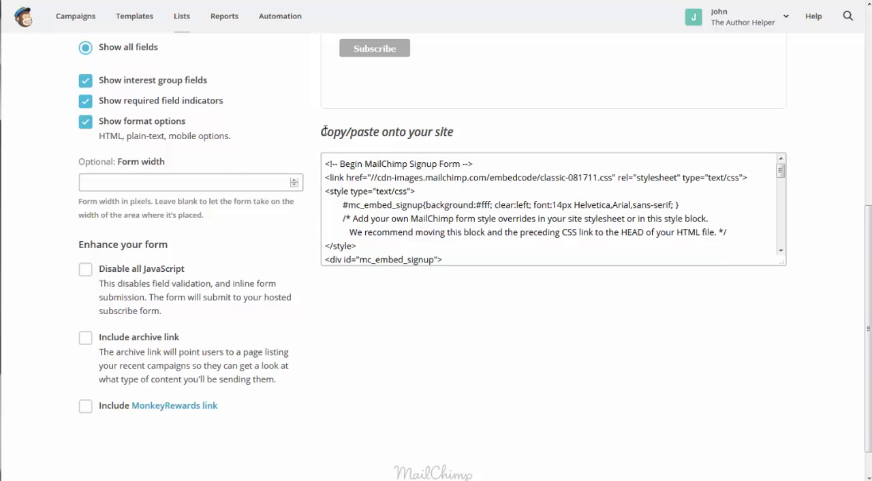
{"action": "left_click", "coordinate": [399, 205]}
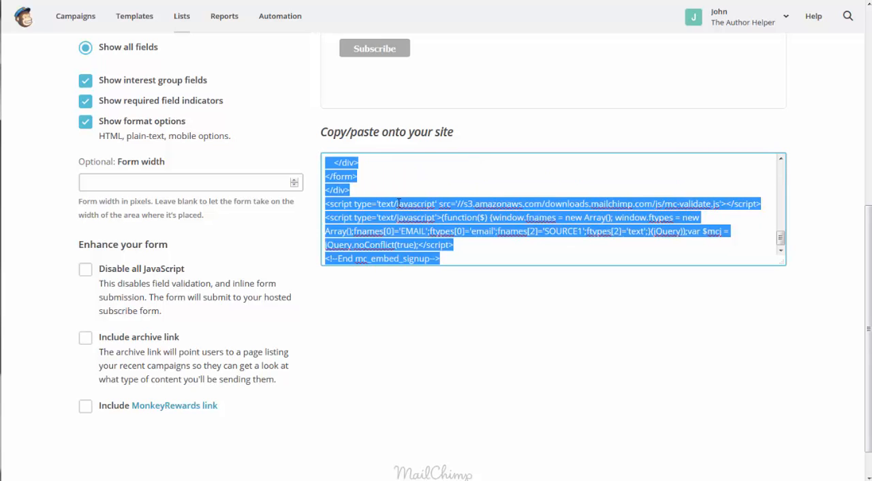
{"action": "right_click", "coordinate": [400, 217]}
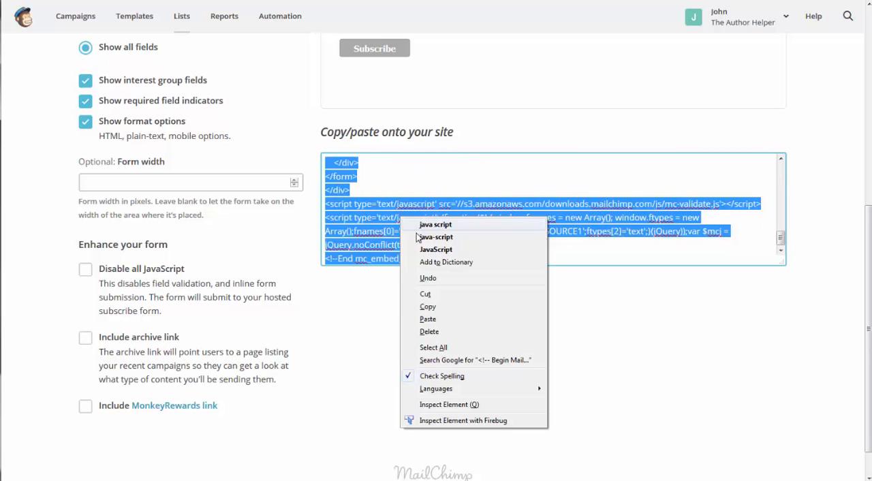
{"action": "left_click", "coordinate": [428, 307]}
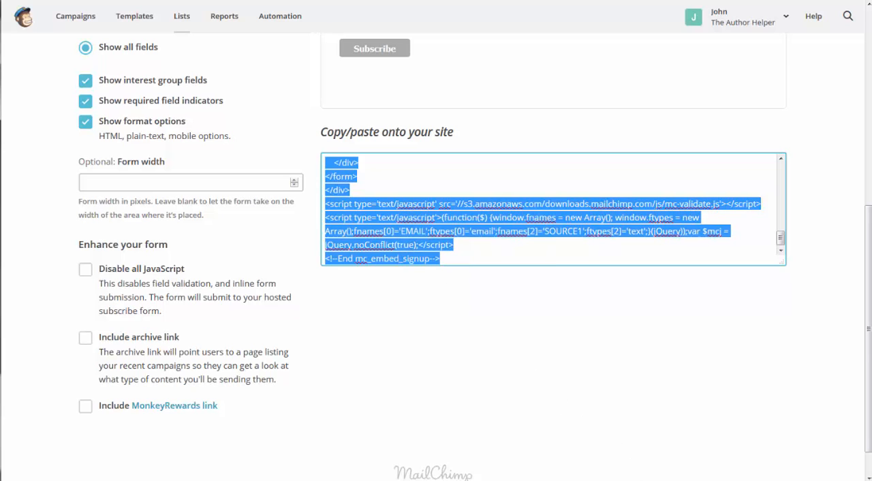
{"action": "key", "text": "alt+Tab"}
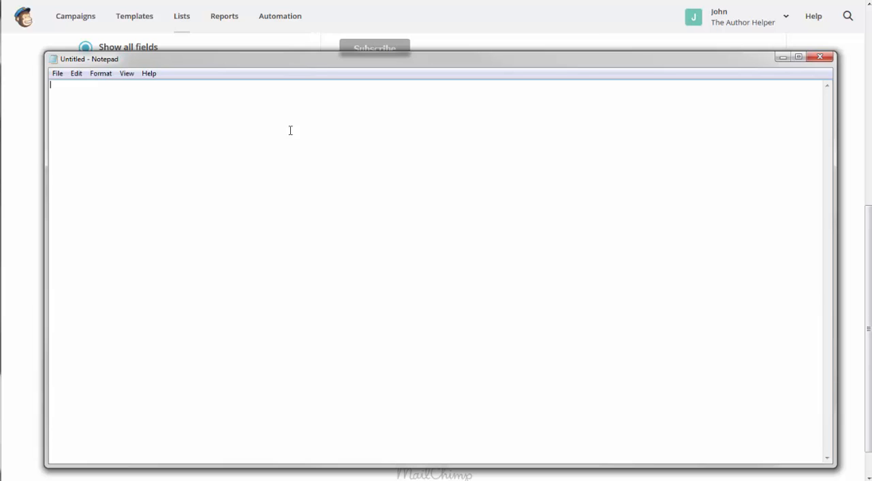
{"action": "key", "text": "ctrl+v"}
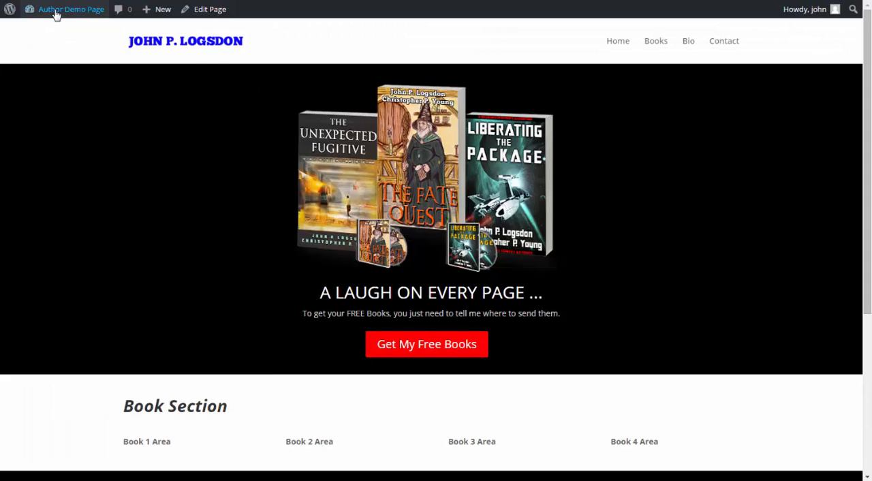
- Switch to the WordPress site, open the Bloom optin forms from its dashboard and create a new pop up optin
{"action": "mouse_move", "coordinate": [54, 11]}
{"action": "left_click", "coordinate": [43, 32]}
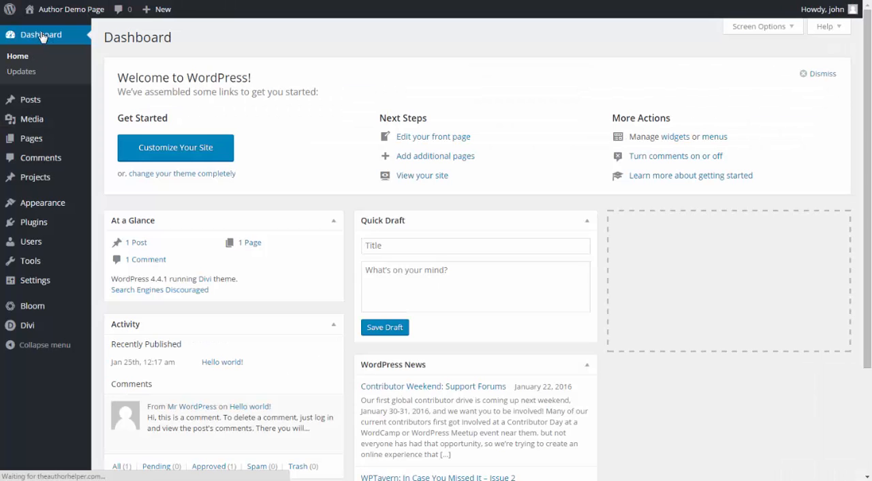
{"action": "mouse_move", "coordinate": [35, 310]}
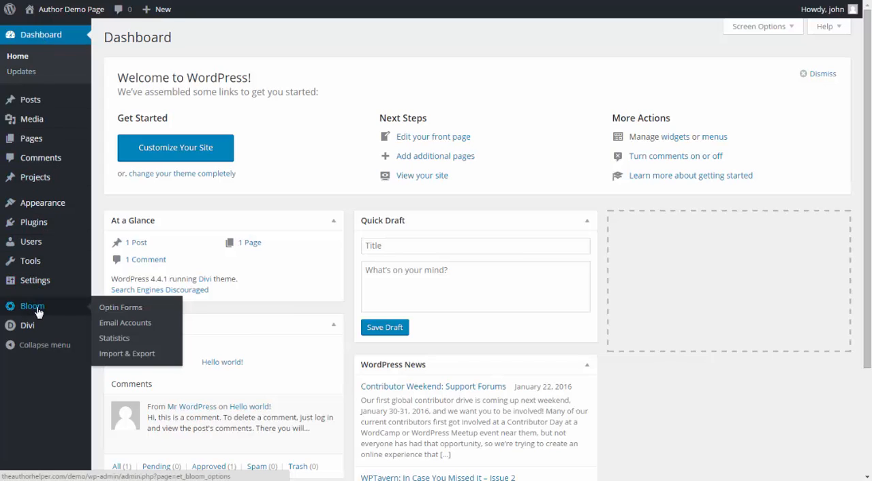
{"action": "left_click", "coordinate": [35, 307]}
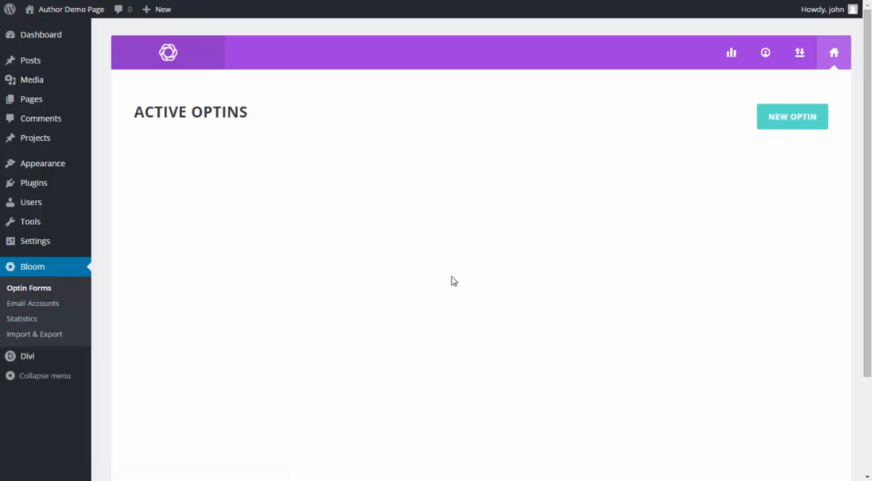
{"action": "left_click", "coordinate": [792, 129]}
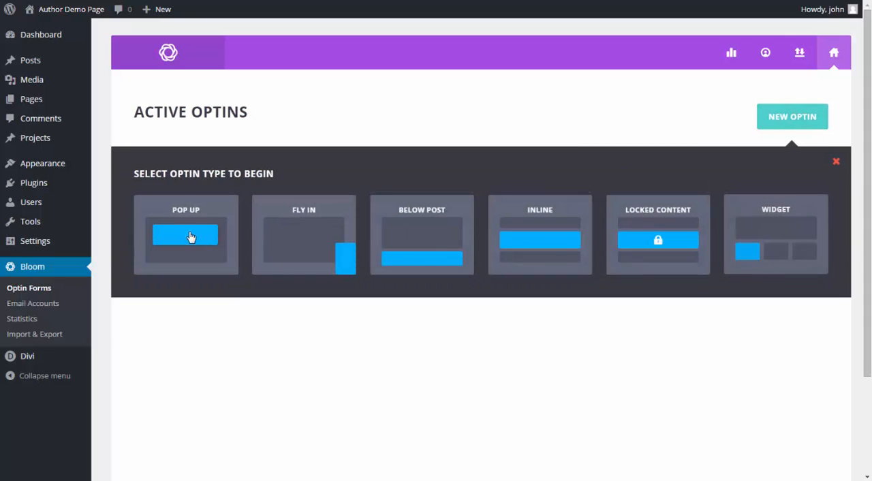
{"action": "left_click", "coordinate": [195, 251]}
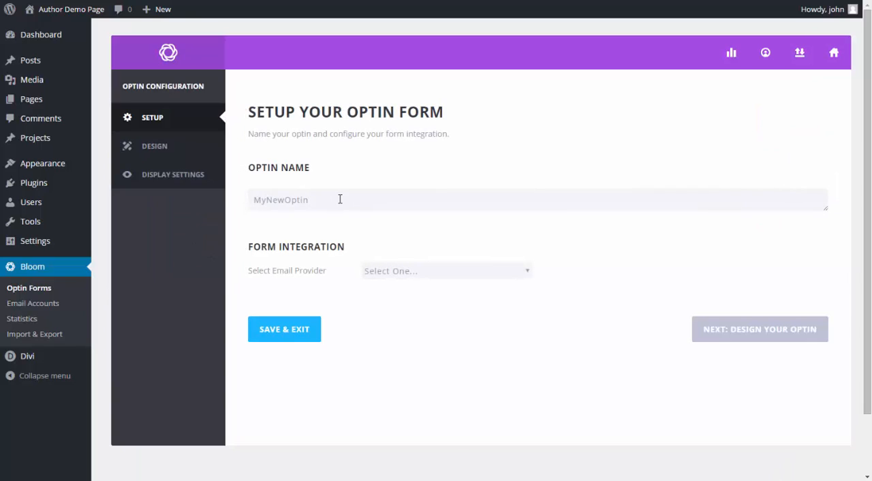
- Name the optin "Newsletter Signup - Dynamic"
{"action": "double_click", "coordinate": [278, 194]}
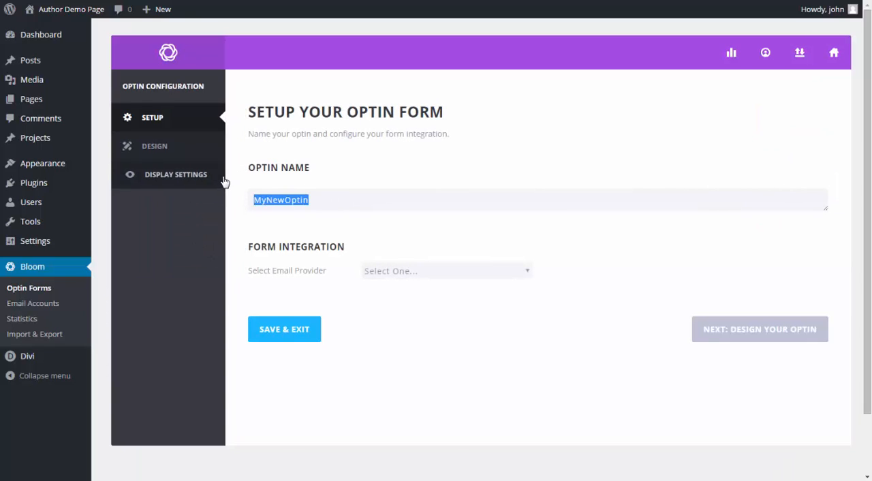
{"action": "type", "text": "Newslet"}
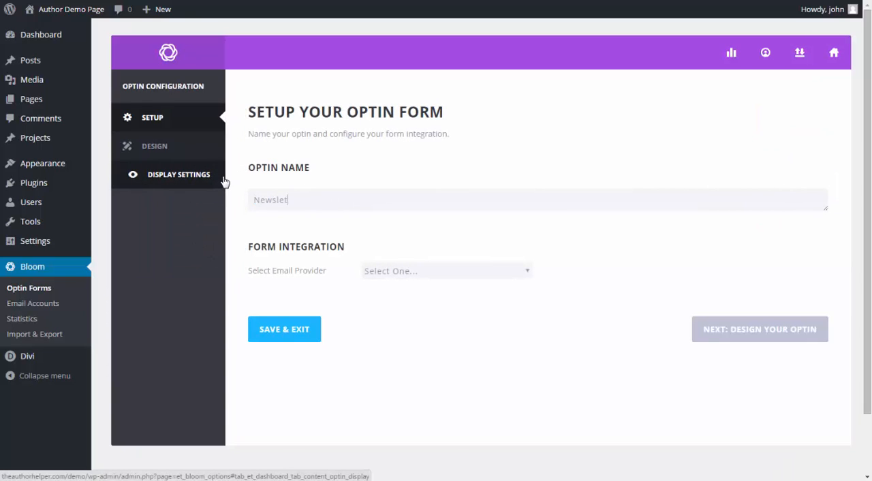
{"action": "type", "text": "ter Signup - Dynamic"}
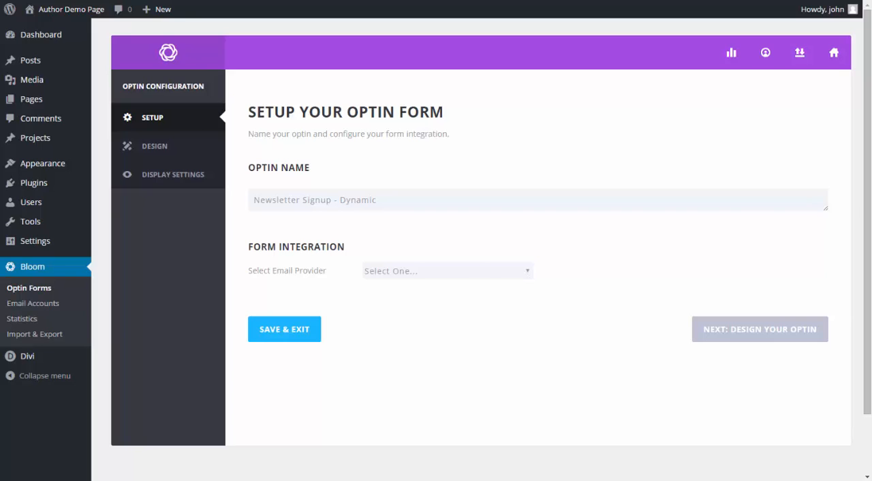
- Set the email provider to Custom HTML Form and insert the prepared MailChimp signup form code with its scripts
{"action": "left_click", "coordinate": [523, 274]}
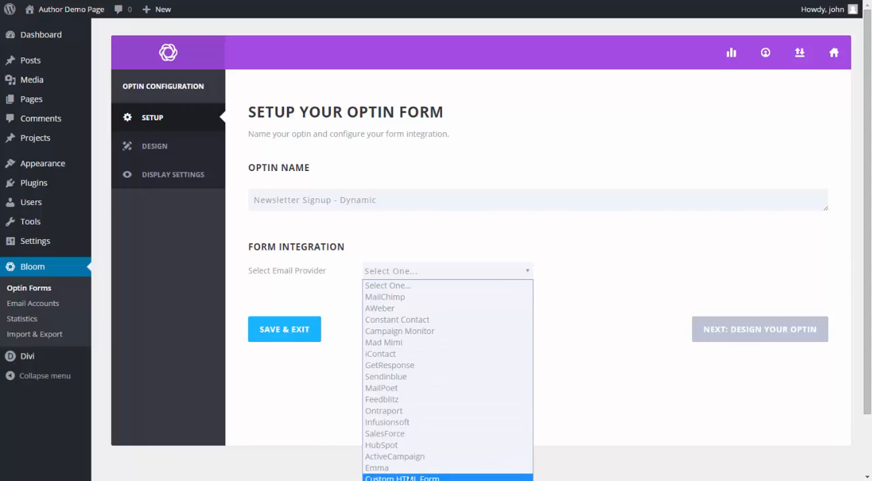
{"action": "left_click", "coordinate": [405, 478]}
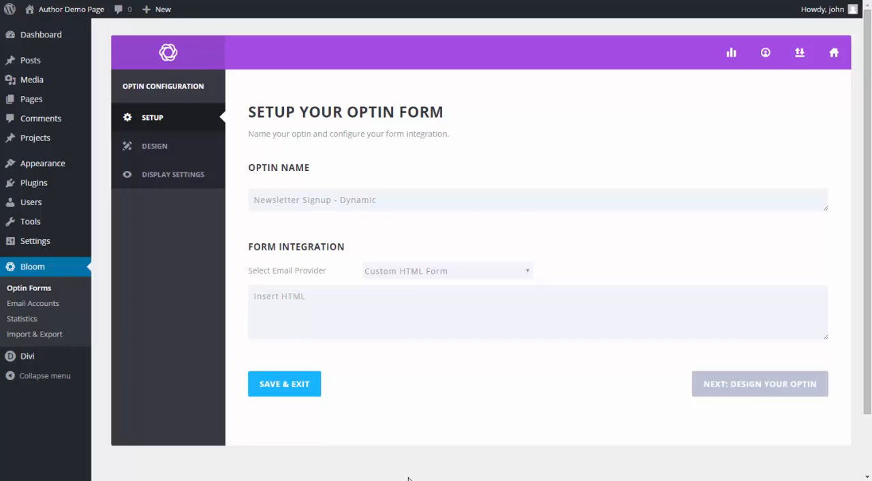
{"action": "left_click", "coordinate": [338, 298]}
{"action": "left_click", "coordinate": [318, 302]}
{"action": "key", "text": "ctrl+v"}
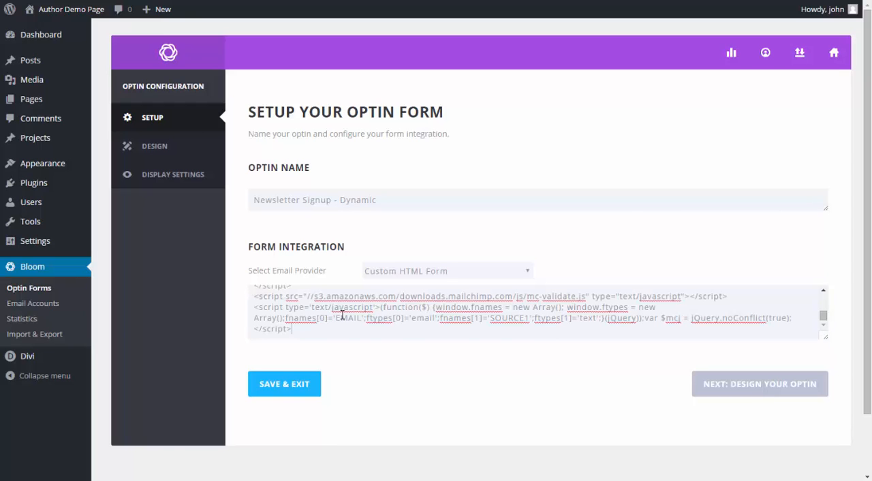
- Enlarge the HTML code box and review the inserted form code, comparing it with the MailChimp code in Notepad
{"action": "left_click_drag", "start_coordinate": [825, 338], "coordinate": [825, 398]}
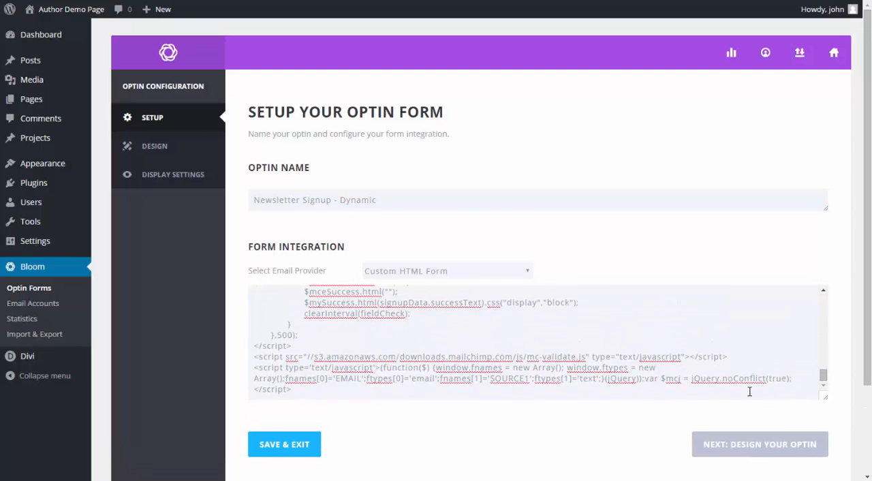
{"action": "scroll", "coordinate": [456, 335], "scroll_direction": "up", "scroll_amount": 3}
{"action": "scroll", "coordinate": [456, 335], "scroll_direction": "up", "scroll_amount": 10}
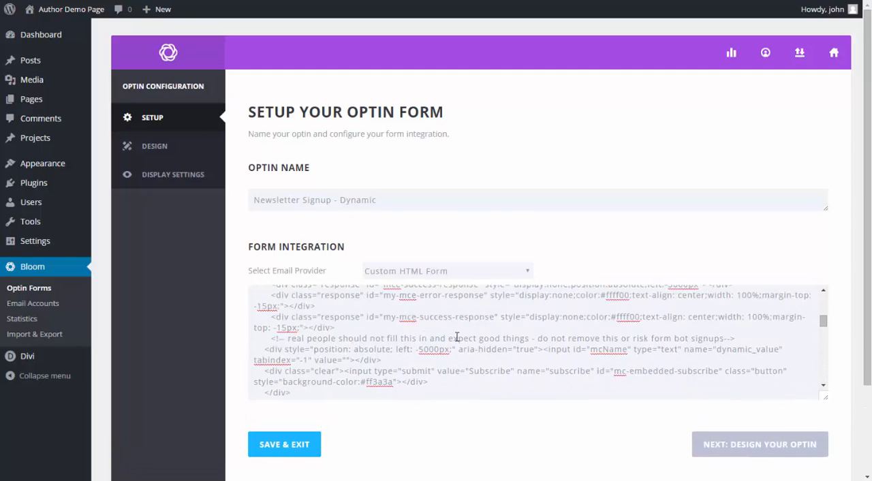
{"action": "scroll", "coordinate": [456, 337], "scroll_direction": "up", "scroll_amount": 3}
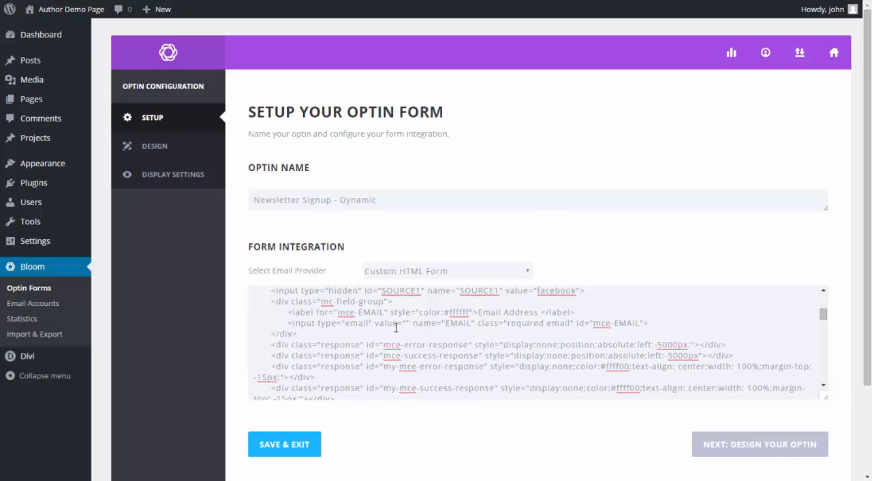
{"action": "key", "text": "alt+Tab"}
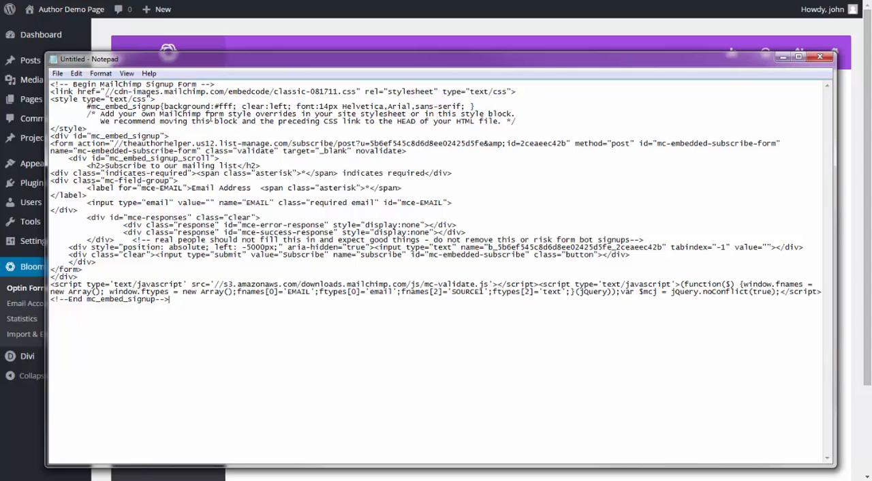
{"action": "key", "text": "alt+Tab"}
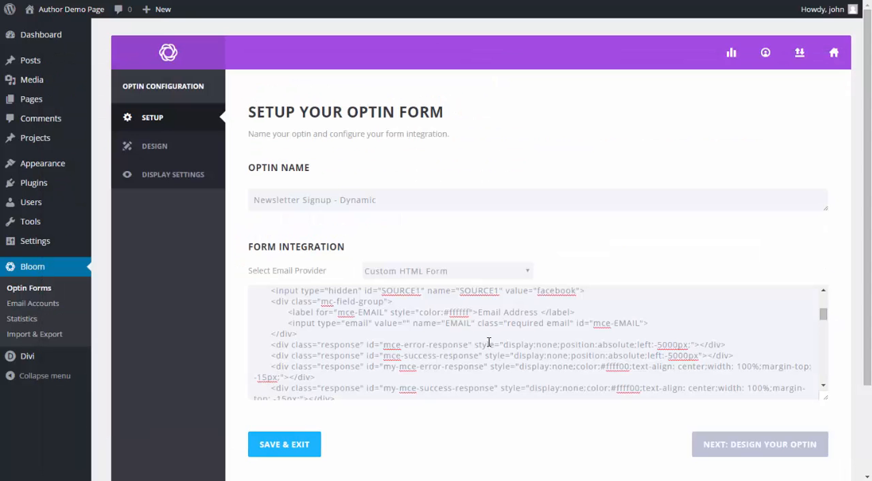
{"action": "scroll", "coordinate": [488, 340], "scroll_direction": "down", "scroll_amount": 5}
{"action": "scroll", "coordinate": [488, 341], "scroll_direction": "down", "scroll_amount": 5}
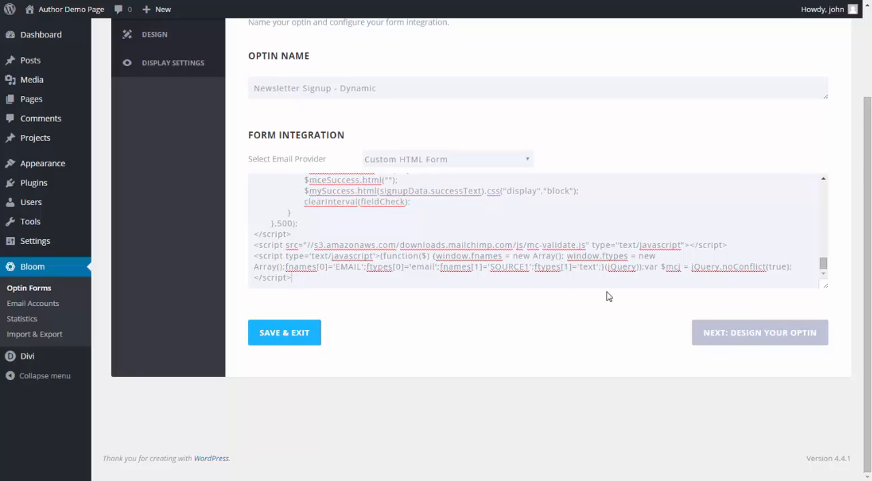
- Choose the dark template with the centred monitor, flying papers and orange button at the bottom, and preview the optin form in the customization stage
{"action": "left_click", "coordinate": [756, 344]}
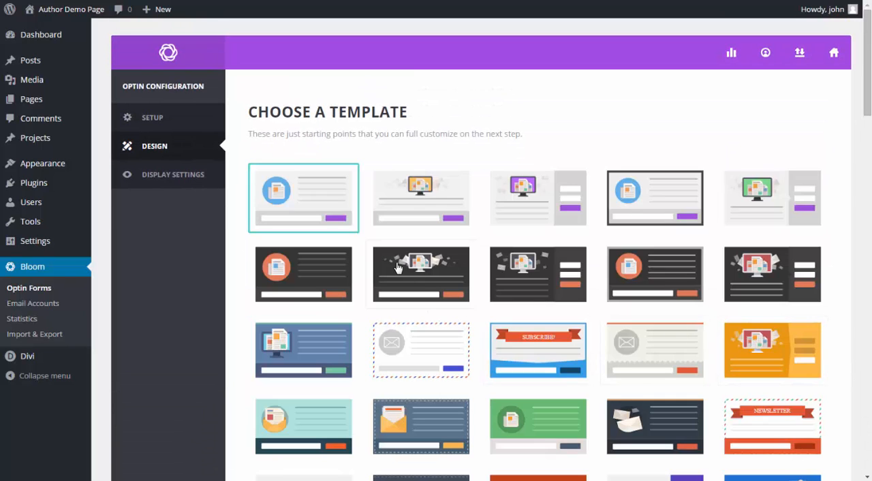
{"action": "left_click", "coordinate": [426, 267]}
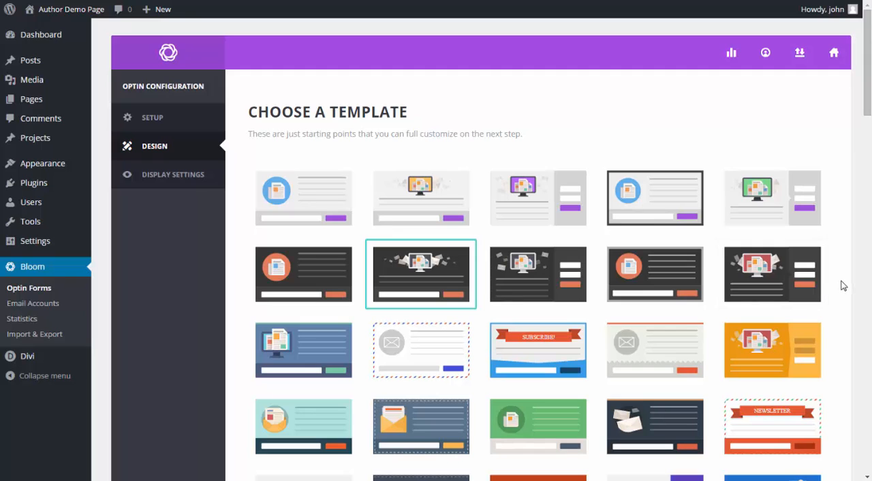
{"action": "scroll", "coordinate": [842, 287], "scroll_direction": "down", "scroll_amount": 15}
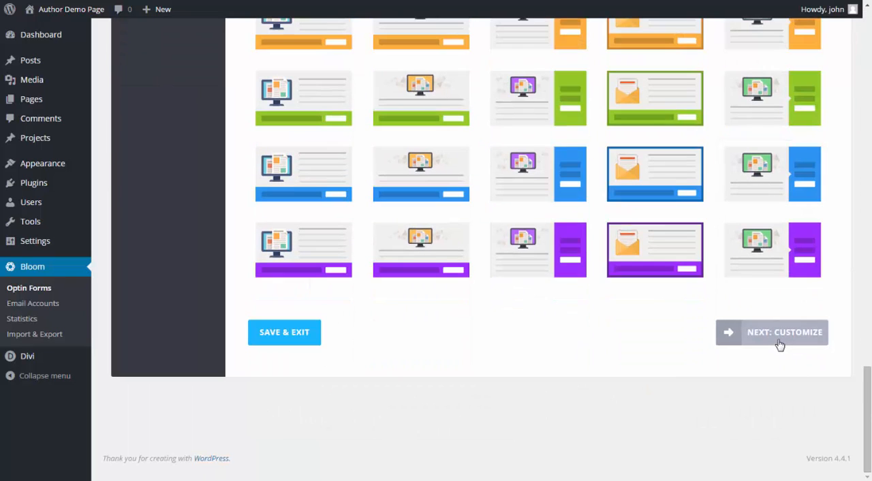
{"action": "left_click", "coordinate": [780, 334]}
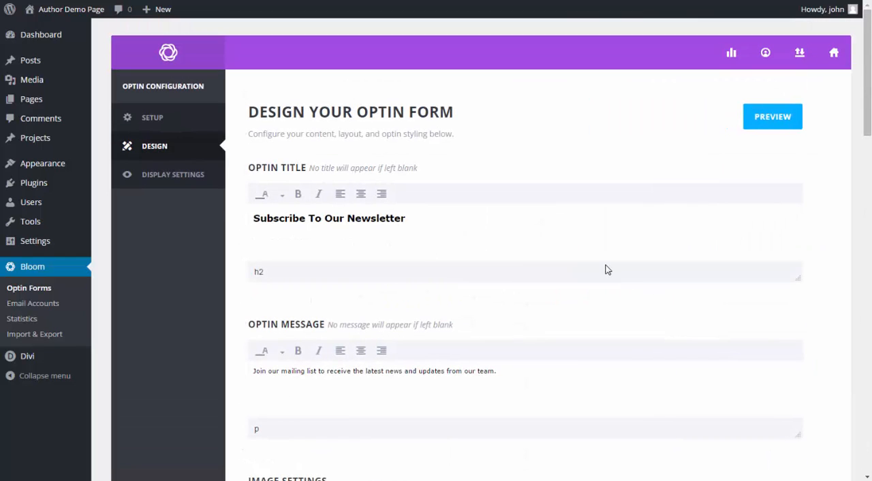
{"action": "left_click", "coordinate": [766, 125]}
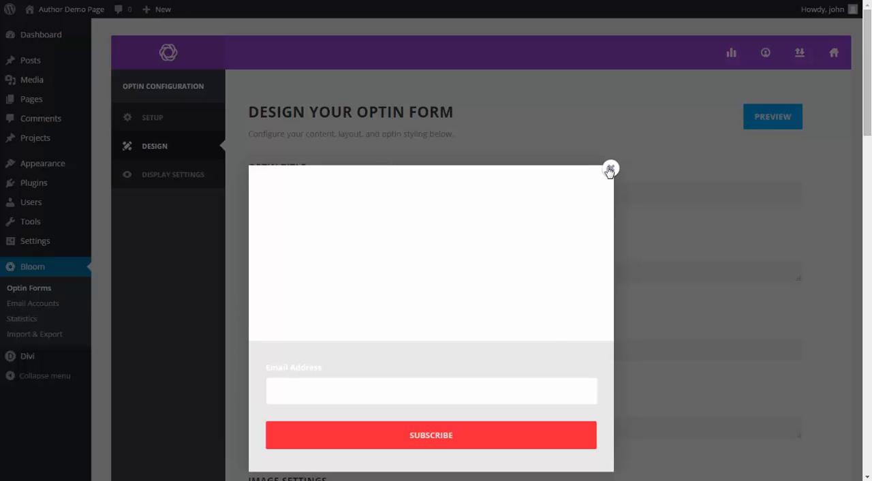
{"action": "left_click", "coordinate": [609, 171]}
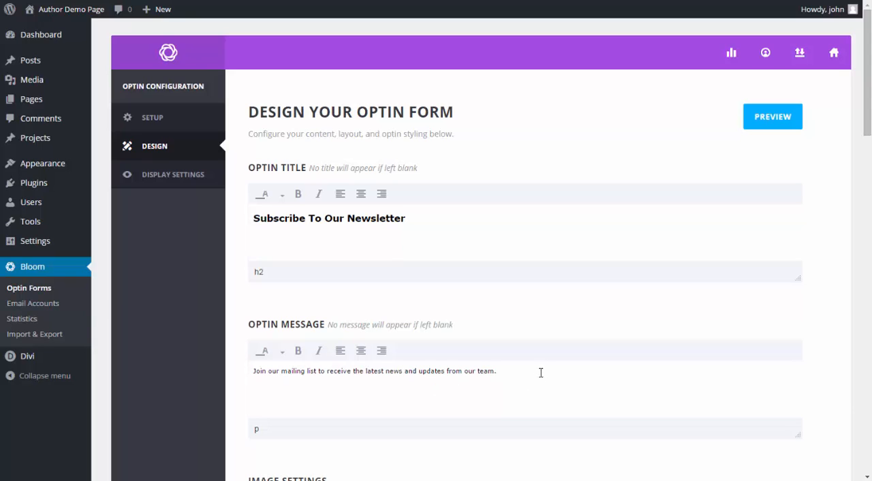
- Replace the optin message with the prepared text inviting visitors to enter their email, mentioning new book releases and that they can unsubscribe at any time
{"action": "left_click_drag", "start_coordinate": [541, 370], "coordinate": [179, 359]}
{"action": "type", "text": "Enter your email to get your FREE Books delivered to your inbox. You'll also be the first to know about new book releases (you can unsubscribe at any time)."}
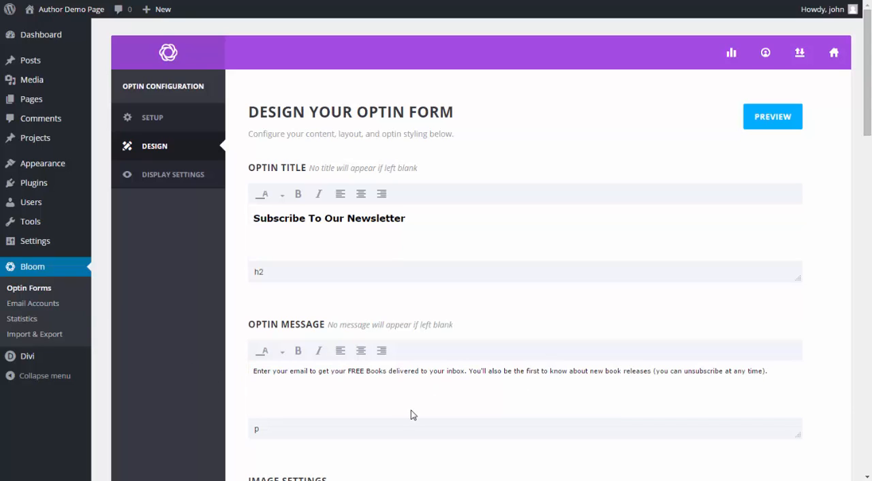
- Centre the optin message, replace the optin title with "Where Should I Send The Books?" and centre it too
{"action": "left_click", "coordinate": [361, 351]}
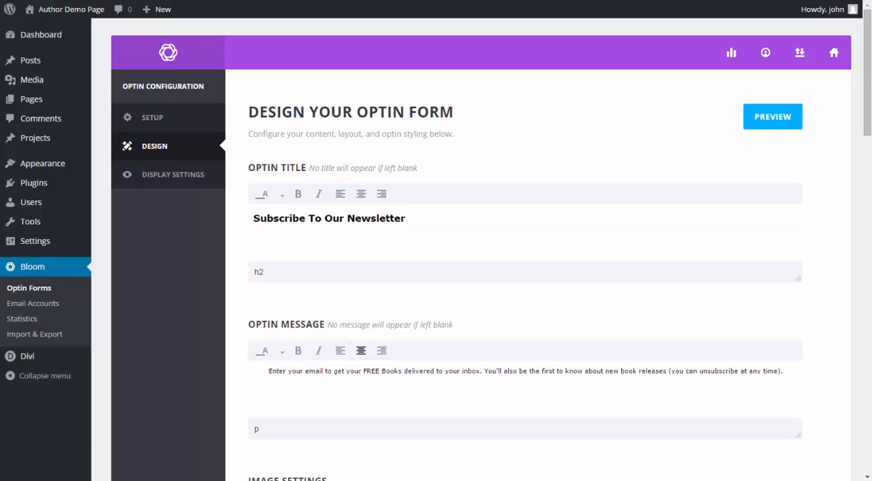
{"action": "left_click_drag", "start_coordinate": [447, 216], "coordinate": [158, 211]}
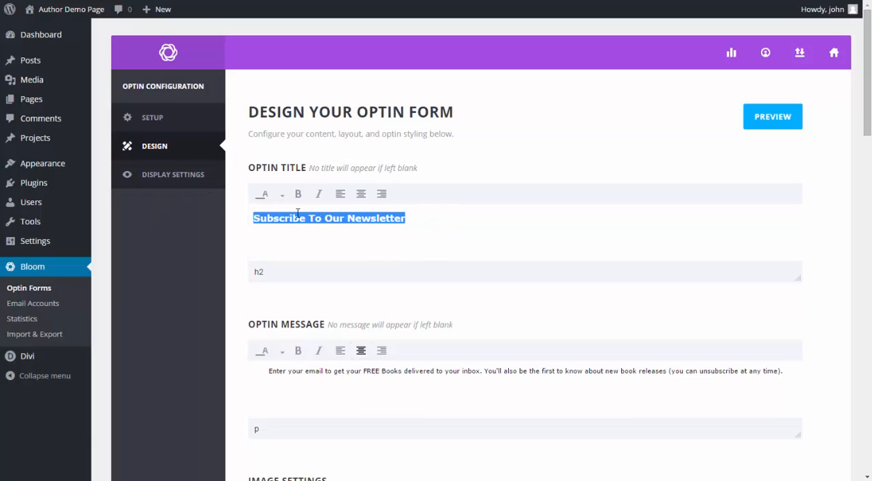
{"action": "type", "text": "Where Should I Send The Books?"}
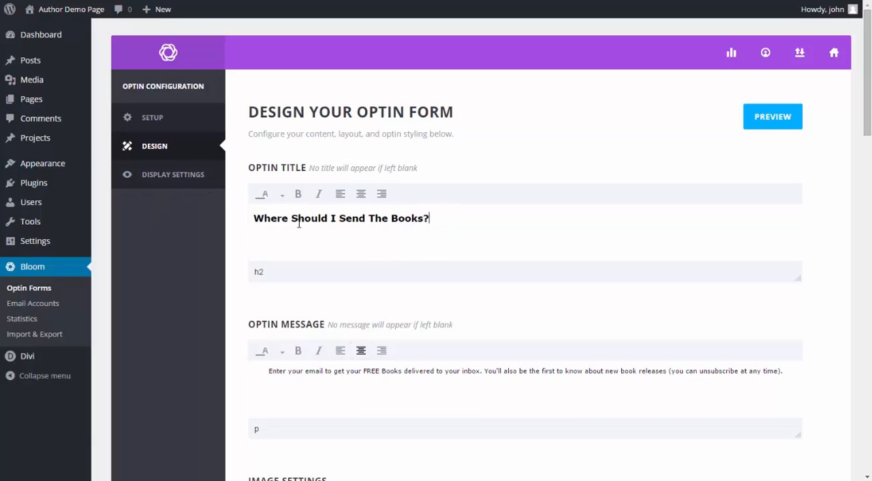
{"action": "left_click", "coordinate": [363, 198]}
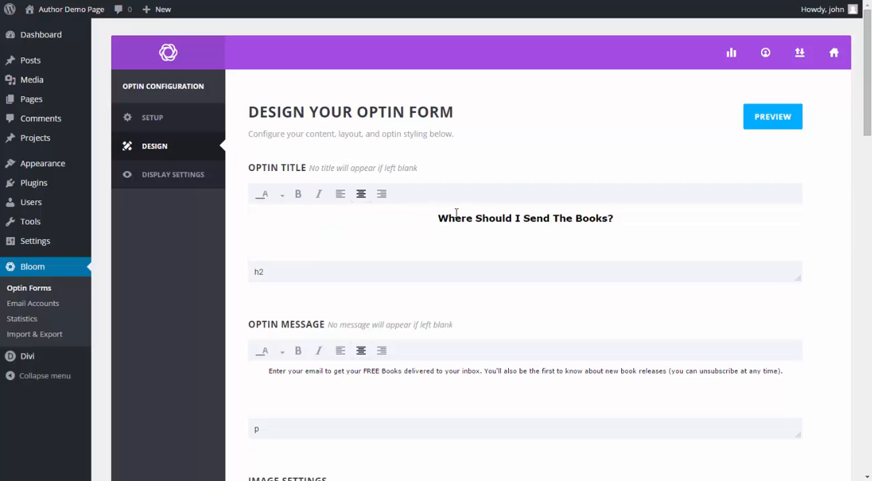
- Set the optin's image orientation to No Image
{"action": "scroll", "coordinate": [824, 267], "scroll_direction": "down", "scroll_amount": 5}
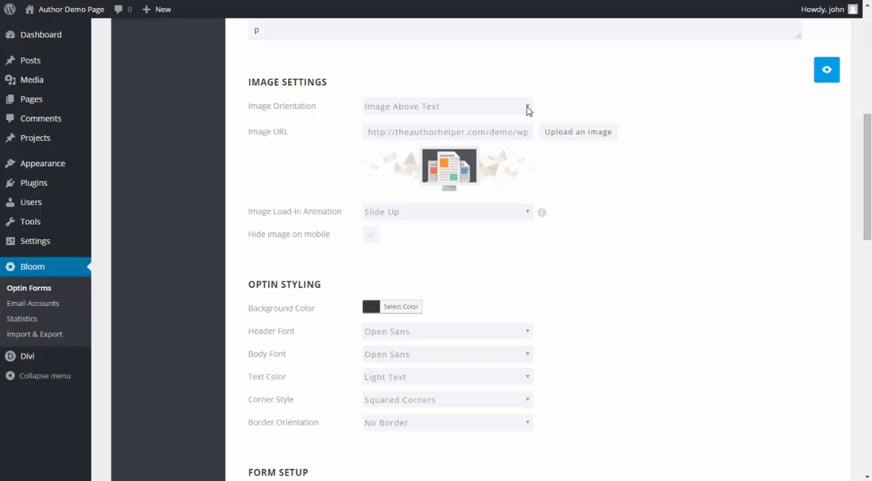
{"action": "left_click", "coordinate": [527, 108]}
{"action": "left_click", "coordinate": [468, 123]}
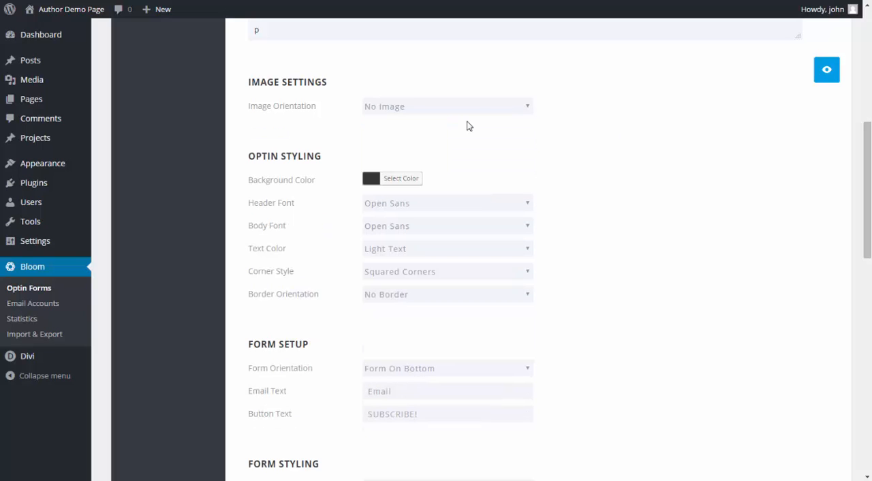
- Choose the form edge style with the small downward notch in the middle, keeping the remaining form styling and text defaults
{"action": "scroll", "coordinate": [723, 223], "scroll_direction": "down", "scroll_amount": 3}
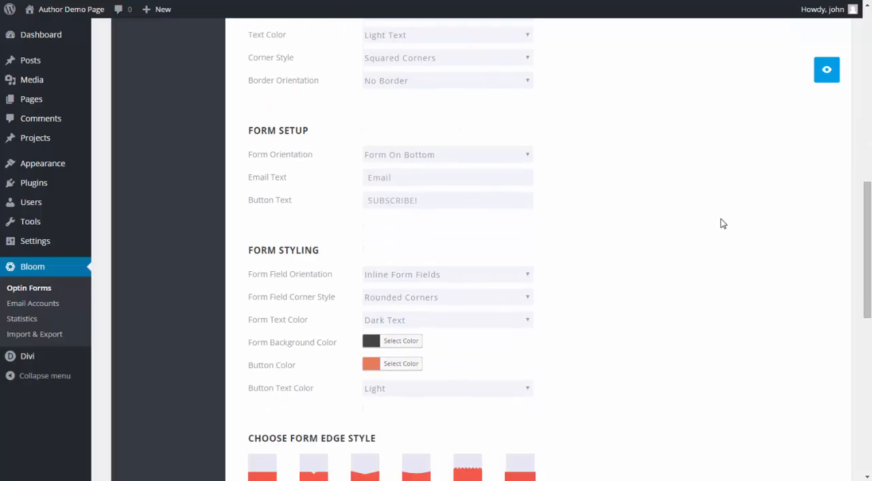
{"action": "scroll", "coordinate": [723, 224], "scroll_direction": "down", "scroll_amount": 3}
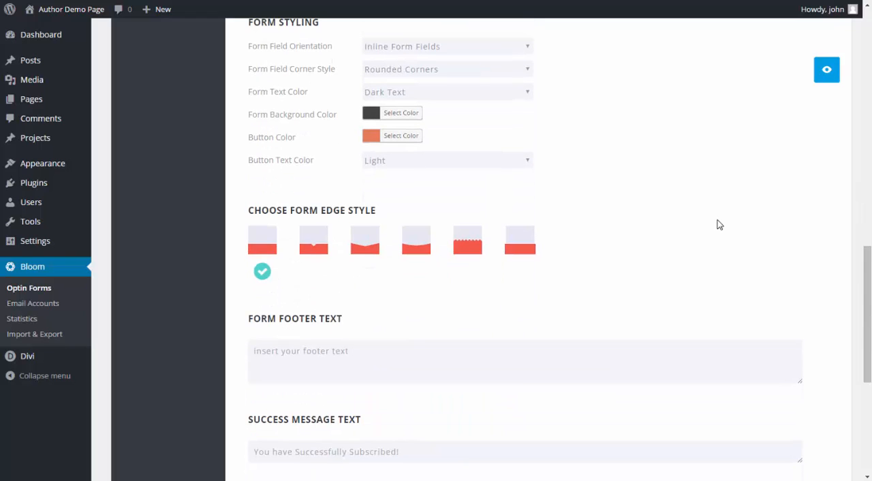
{"action": "left_click", "coordinate": [314, 245]}
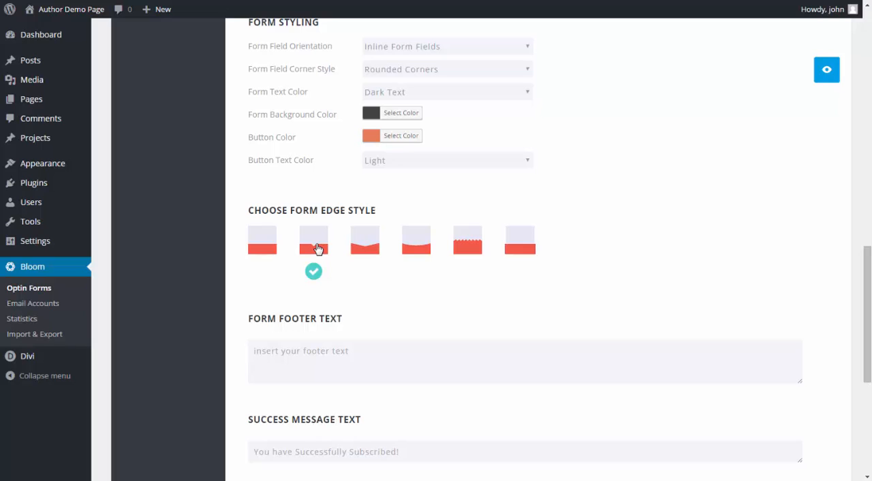
{"action": "scroll", "coordinate": [588, 295], "scroll_direction": "down", "scroll_amount": 2}
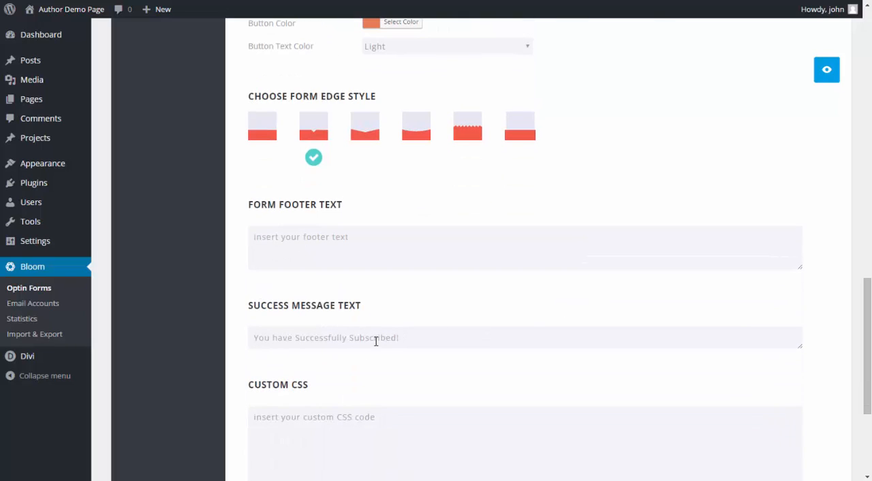
{"action": "scroll", "coordinate": [698, 289], "scroll_direction": "down", "scroll_amount": 1}
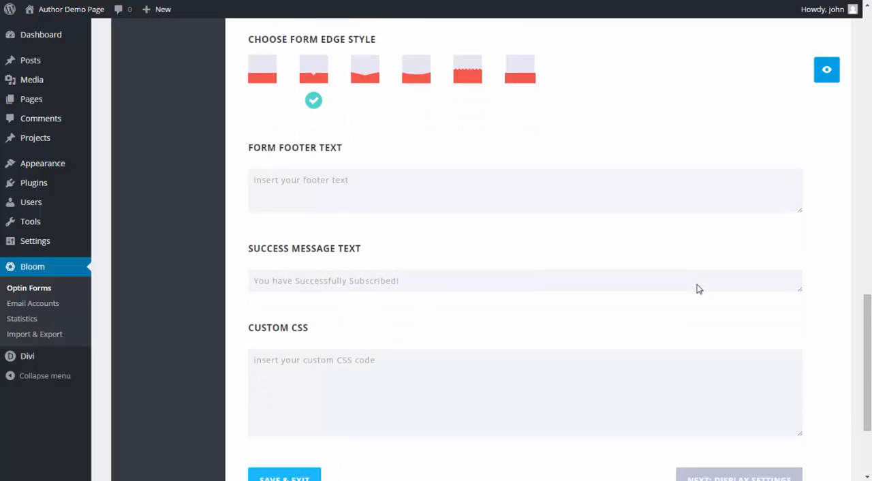
{"action": "scroll", "coordinate": [699, 288], "scroll_direction": "down", "scroll_amount": 2}
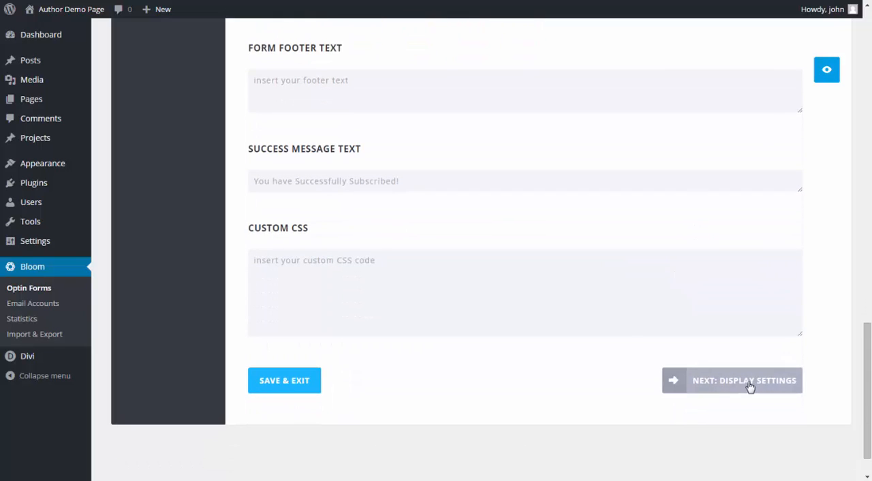
- Continue to the optin's display settings and disable the triggers after time delay and at the bottom of post
{"action": "left_click", "coordinate": [750, 386]}
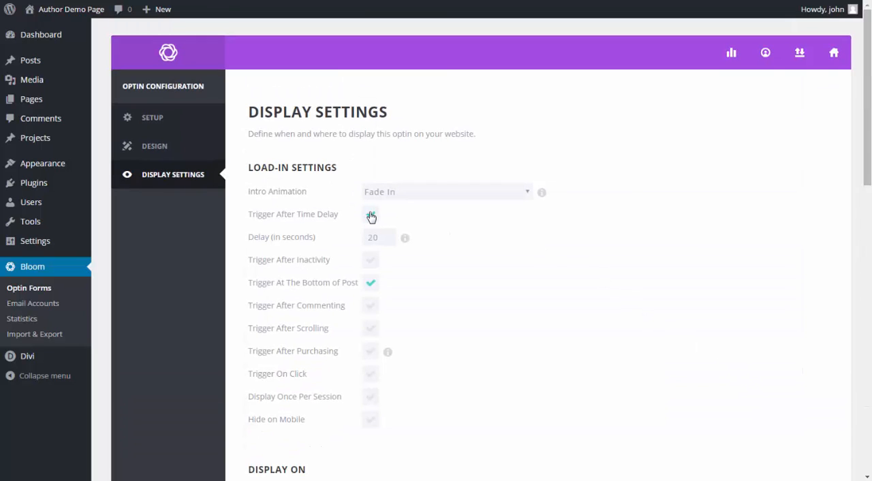
{"action": "left_click", "coordinate": [371, 215]}
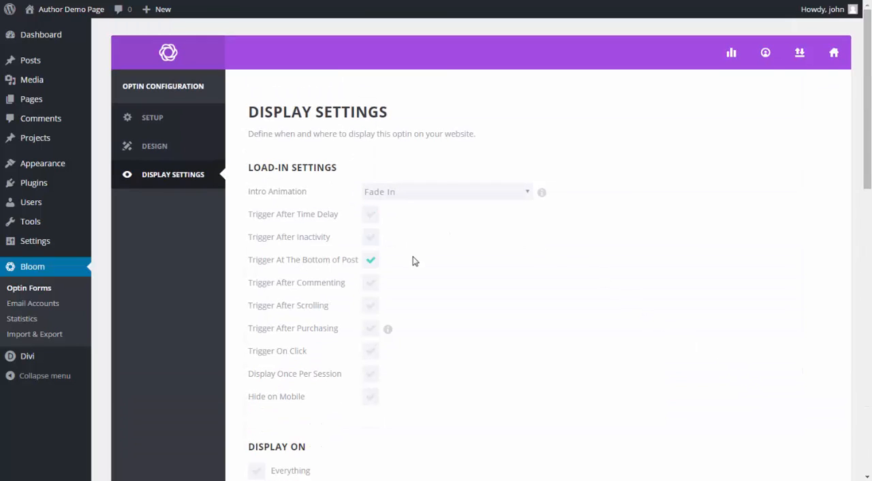
{"action": "left_click", "coordinate": [370, 264]}
- Enable Trigger On Click and set its CSS selector to .et_pb_button_one.et_pb_button
{"action": "scroll", "coordinate": [519, 305], "scroll_direction": "down", "scroll_amount": 1}
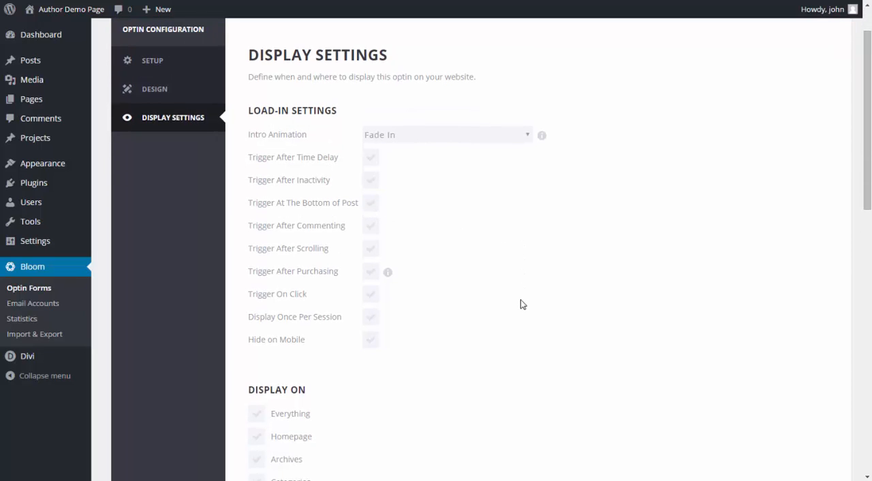
{"action": "left_click", "coordinate": [371, 295]}
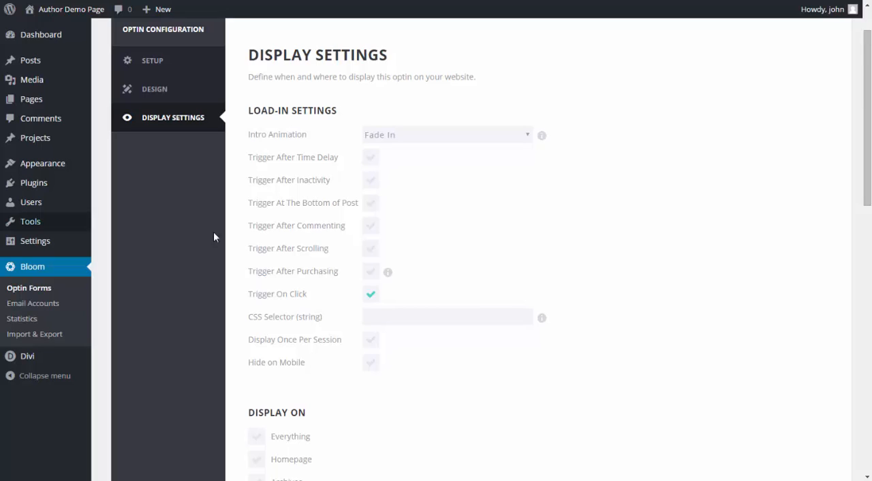
{"action": "left_click", "coordinate": [411, 317]}
{"action": "type", "text": ".et_pb_button_one.et_pb_button"}
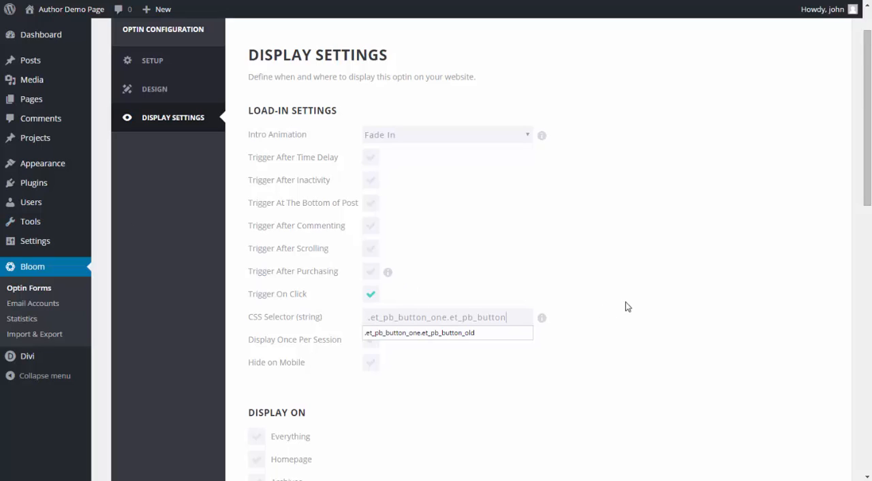
{"action": "left_click", "coordinate": [625, 302]}
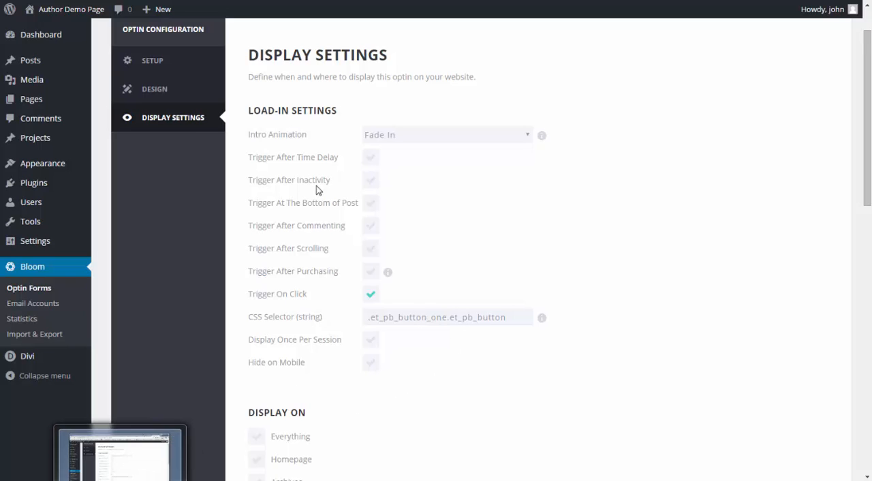
- Open the live author site in a separate browser tab, check its Get My Free Books button, and return to the optin settings
{"action": "right_click", "coordinate": [68, 11]}
{"action": "left_click", "coordinate": [84, 19]}
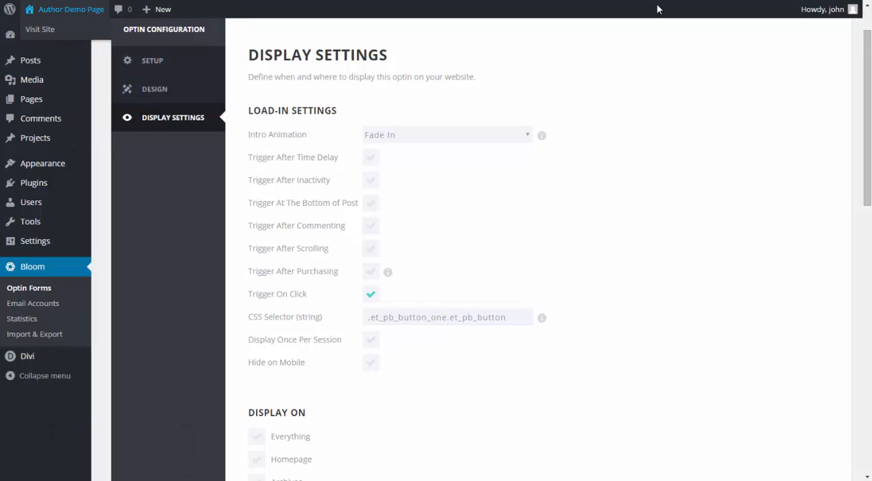
{"action": "left_click", "coordinate": [719, 1]}
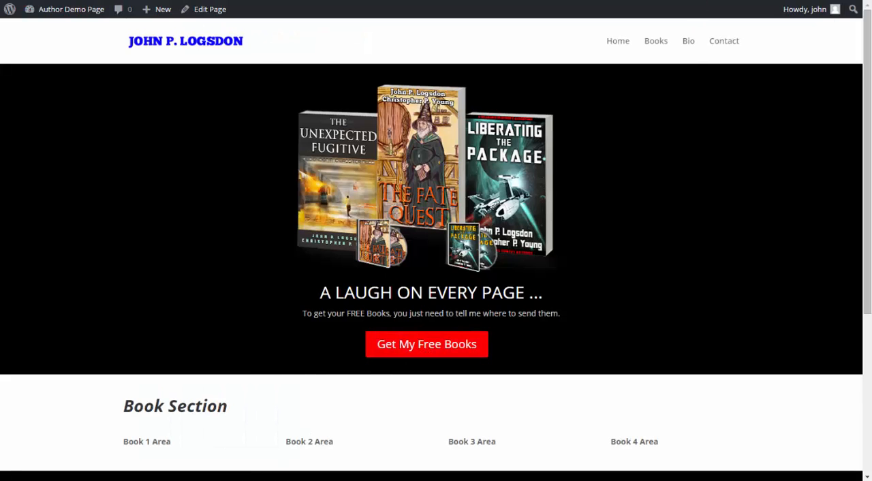
{"action": "left_click", "coordinate": [702, 1]}
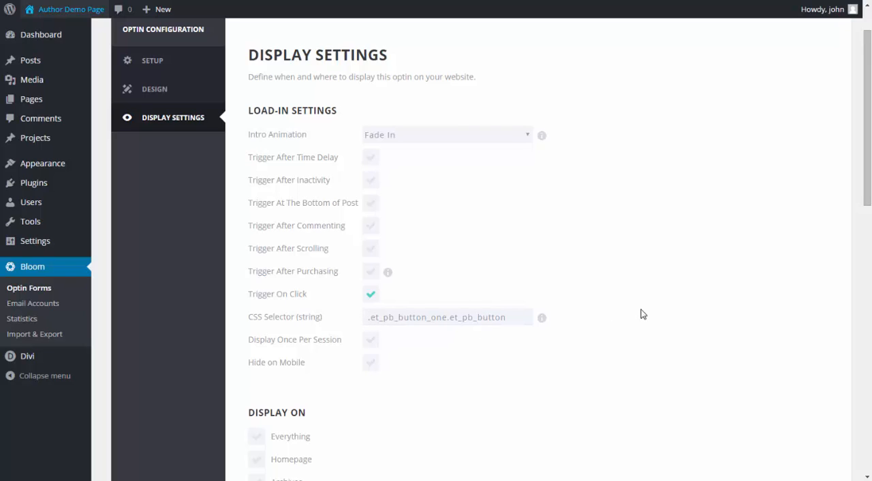
- Stop limiting the optin to posts and set it to display on Everything
{"action": "scroll", "coordinate": [596, 326], "scroll_direction": "down", "scroll_amount": 3}
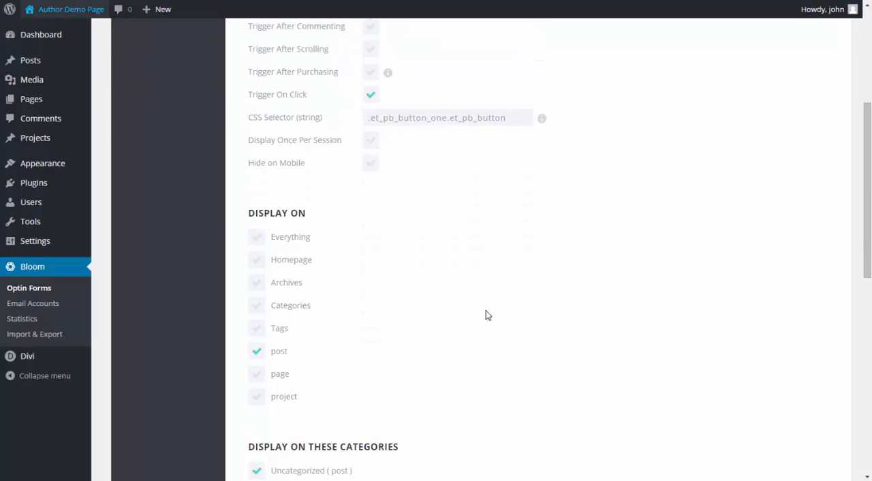
{"action": "left_click", "coordinate": [256, 354]}
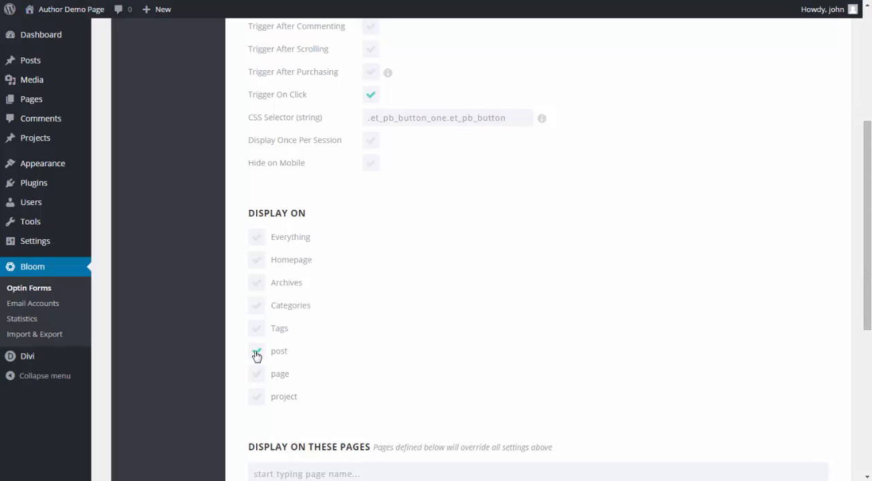
{"action": "left_click", "coordinate": [260, 240]}
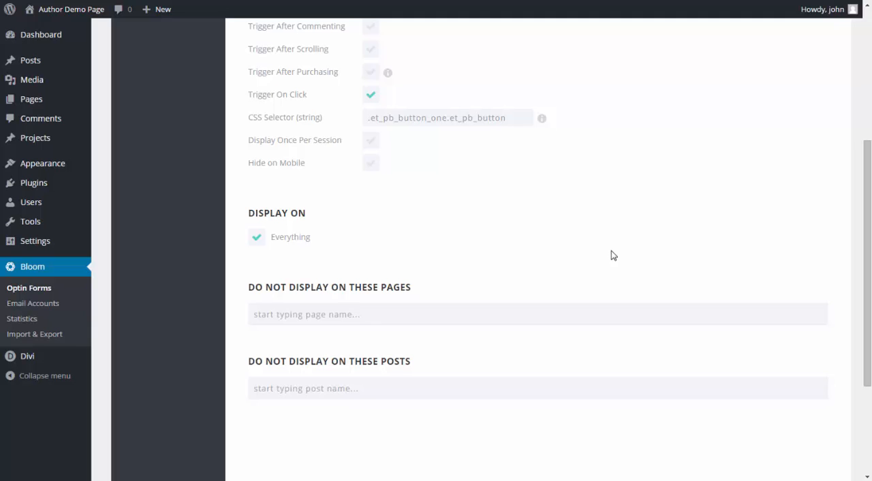
- Review the trigger and display settings, leave the page and post exclusions empty, and save and exit the optin
{"action": "scroll", "coordinate": [613, 255], "scroll_direction": "up", "scroll_amount": 3}
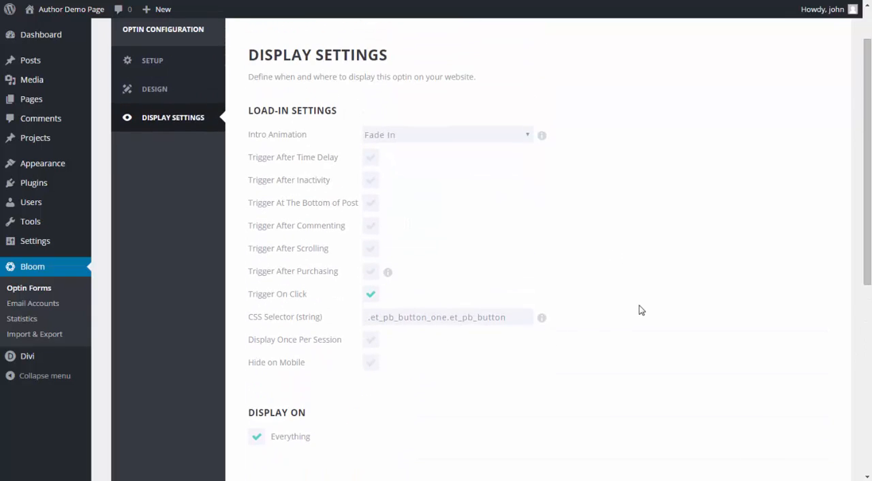
{"action": "scroll", "coordinate": [652, 297], "scroll_direction": "down", "scroll_amount": 1}
{"action": "scroll", "coordinate": [653, 300], "scroll_direction": "down", "scroll_amount": 1}
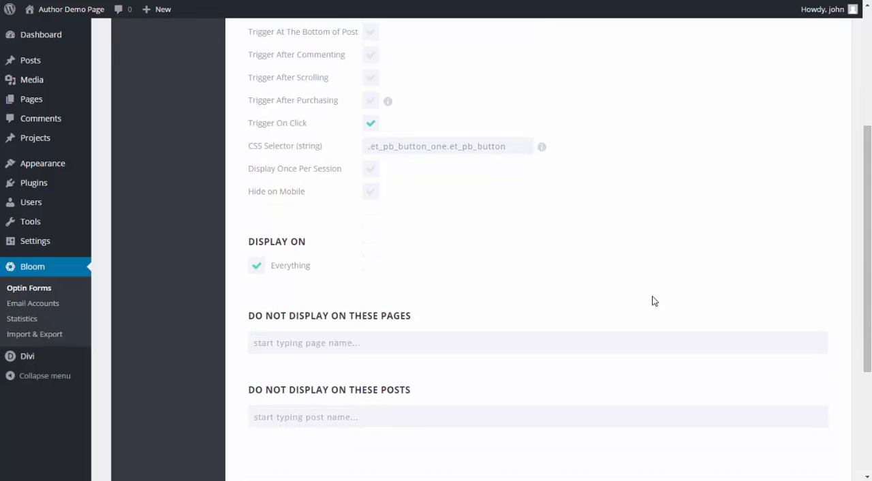
{"action": "scroll", "coordinate": [652, 300], "scroll_direction": "down", "scroll_amount": 1}
{"action": "scroll", "coordinate": [653, 301], "scroll_direction": "up", "scroll_amount": 2}
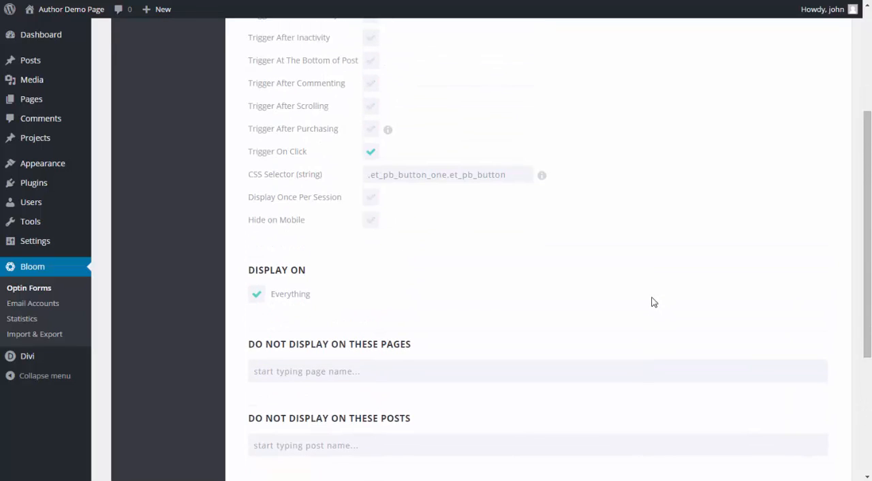
{"action": "scroll", "coordinate": [653, 301], "scroll_direction": "down", "scroll_amount": 2}
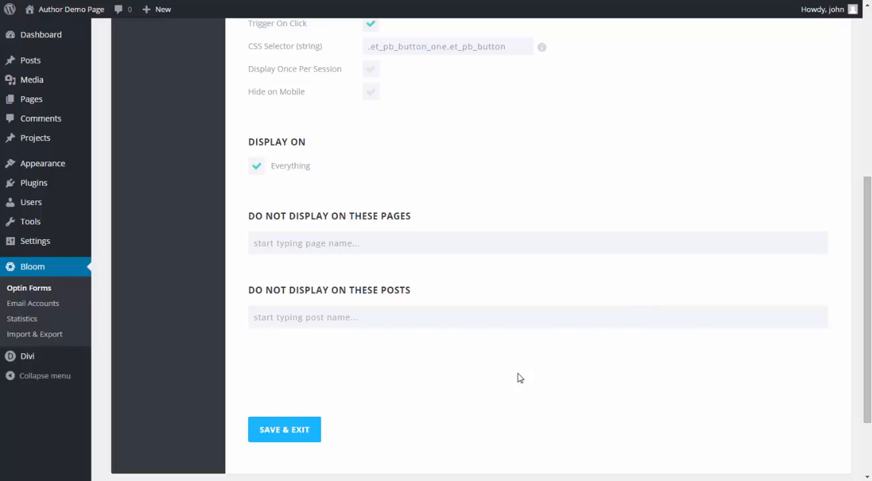
{"action": "left_click", "coordinate": [302, 435]}
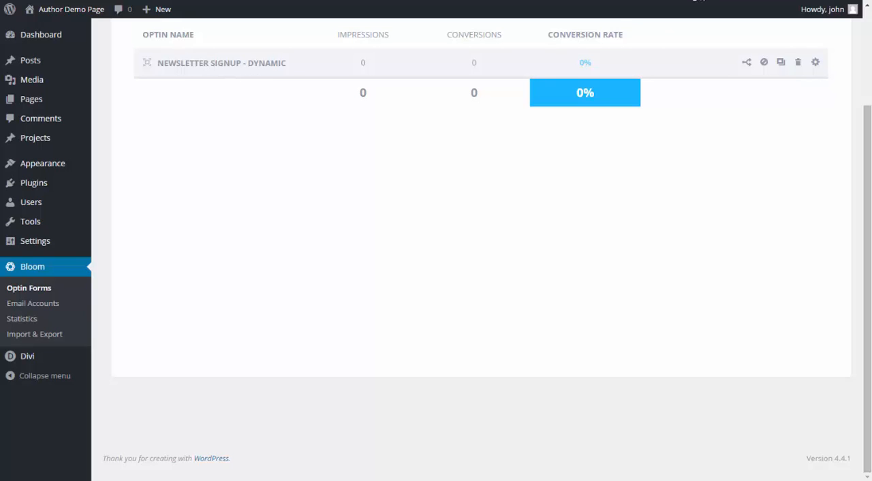
- Test the pop-up from the Get My Free Books button on the live home page and close it again
{"action": "key", "text": "ctrl+Tab"}
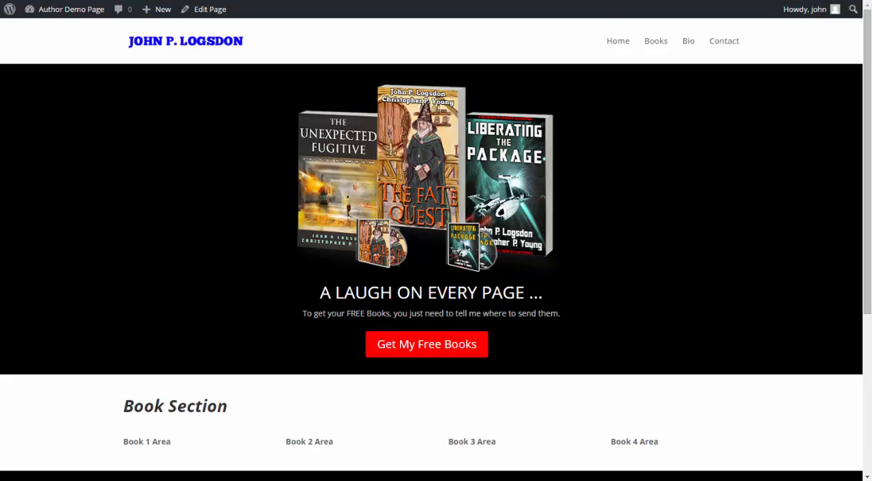
{"action": "left_click", "coordinate": [416, 354]}
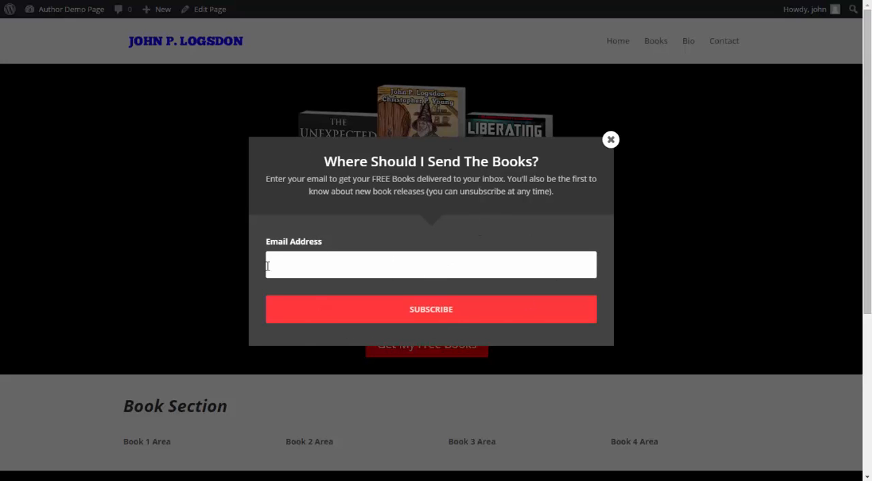
{"action": "left_click", "coordinate": [610, 141]}
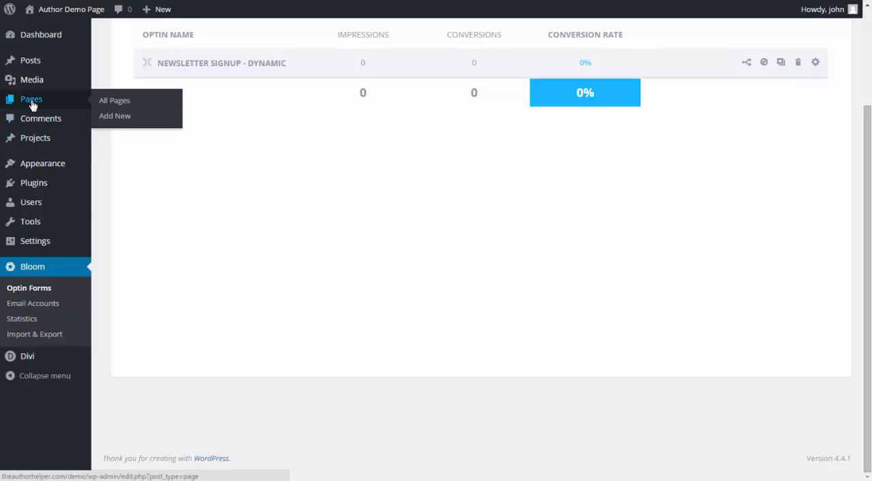
- Go back to the site admin and open the Home front page for editing, bringing its Divi Builder layout into view
{"action": "left_click", "coordinate": [32, 104]}
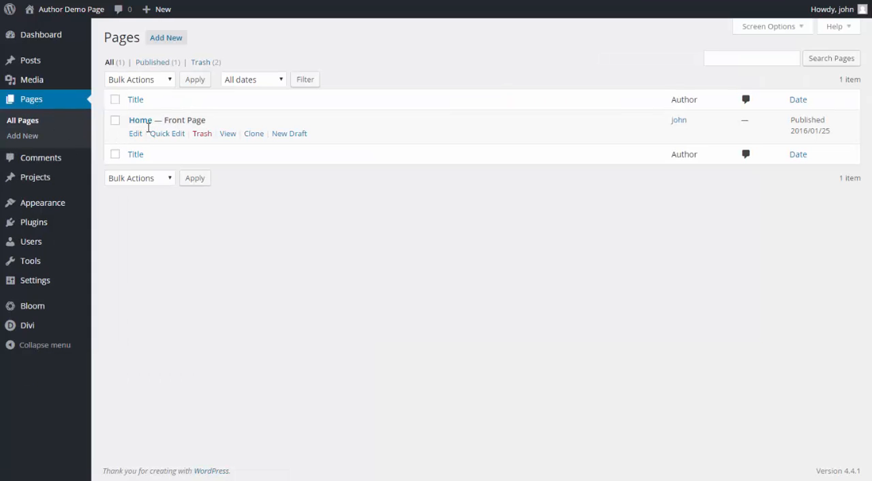
{"action": "left_click", "coordinate": [134, 137]}
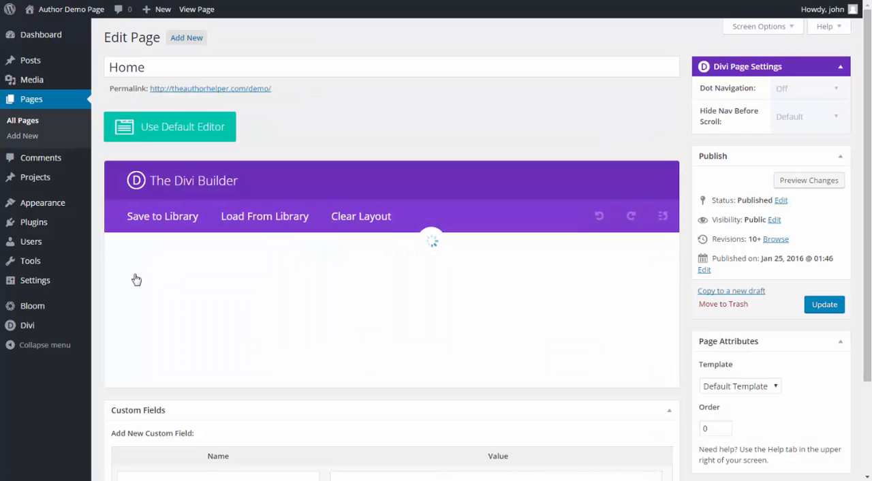
{"action": "scroll", "coordinate": [121, 284], "scroll_direction": "down", "scroll_amount": 2}
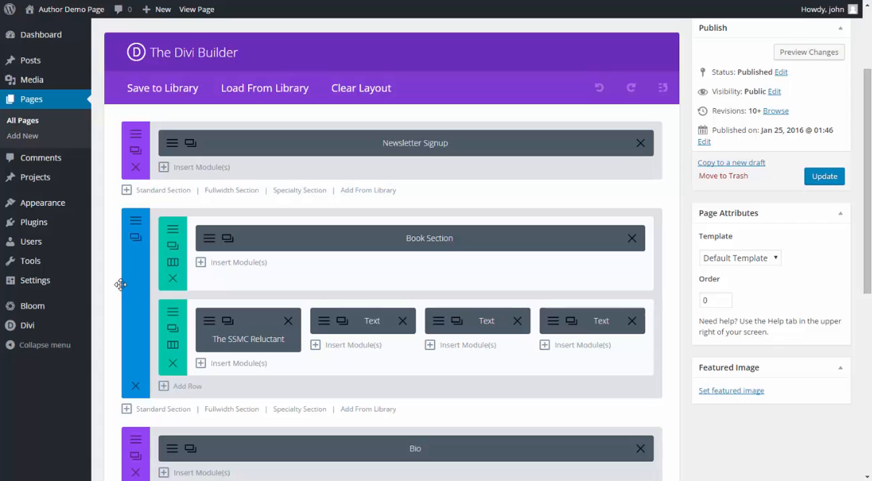
- Open the settings of the Newsletter Signup header module and bring its Content editor into view
{"action": "scroll", "coordinate": [179, 144], "scroll_direction": "down", "scroll_amount": 1}
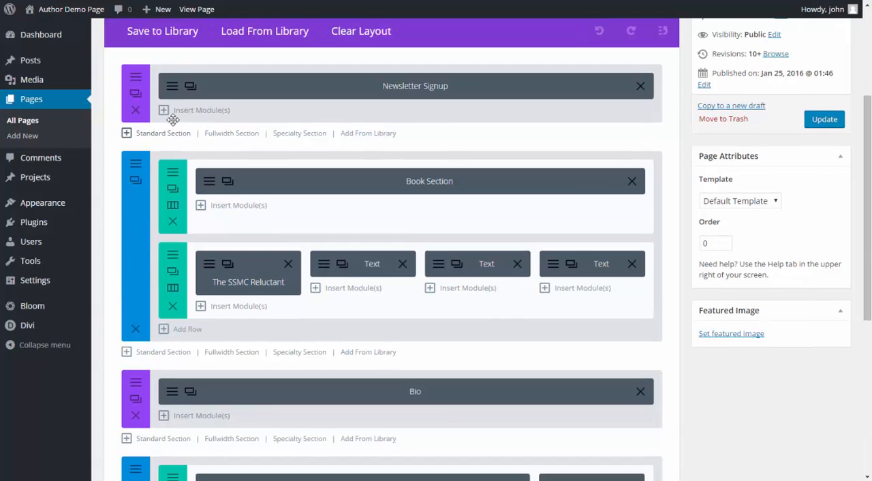
{"action": "left_click", "coordinate": [190, 85]}
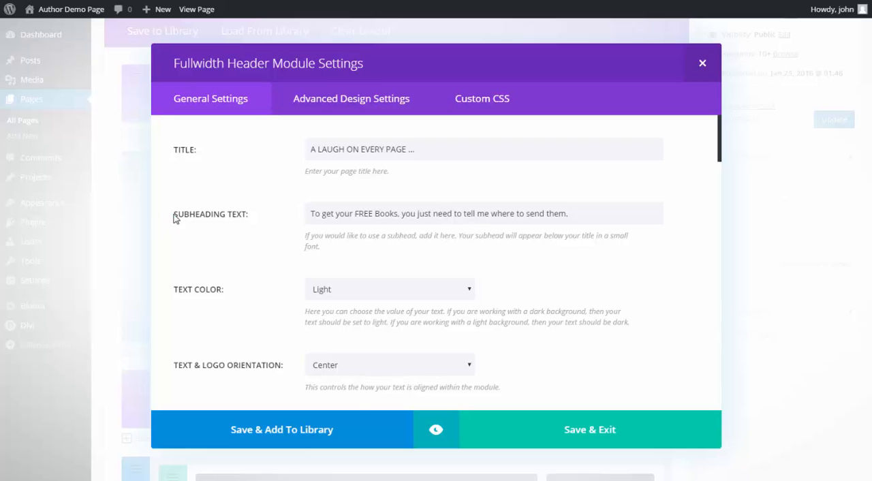
{"action": "scroll", "coordinate": [171, 221], "scroll_direction": "down", "scroll_amount": 10}
{"action": "scroll", "coordinate": [174, 220], "scroll_direction": "down", "scroll_amount": 10}
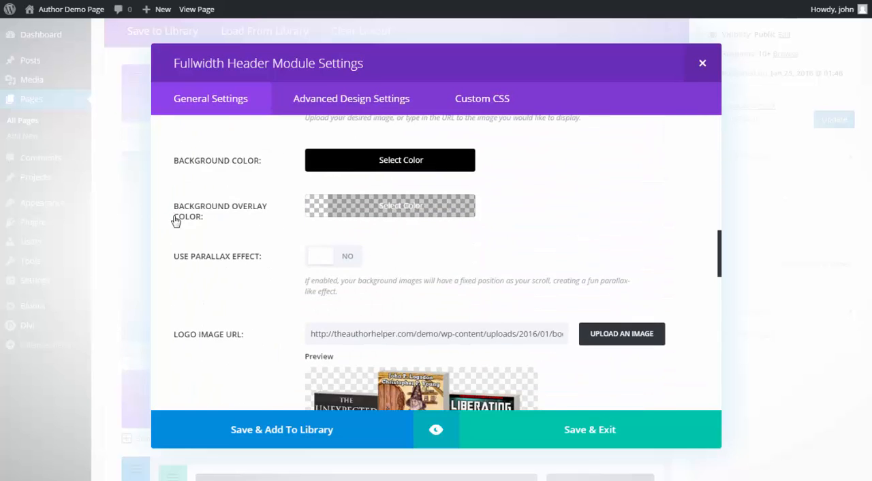
{"action": "scroll", "coordinate": [174, 221], "scroll_direction": "down", "scroll_amount": 6}
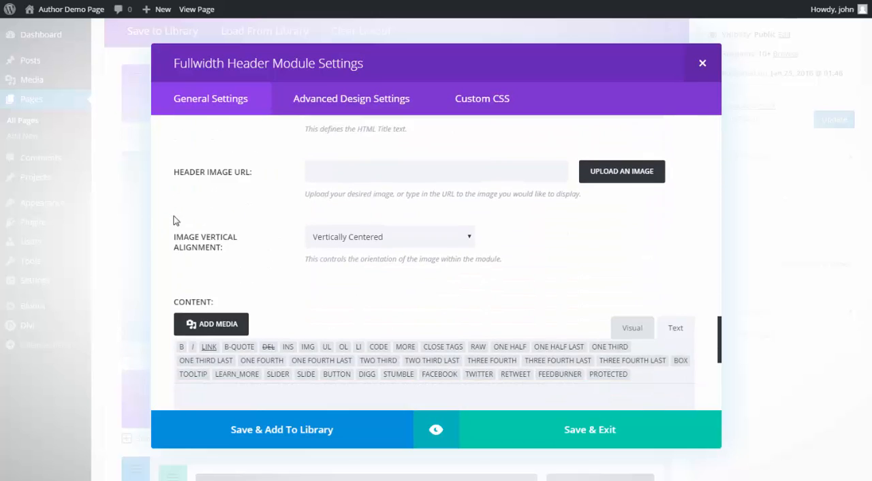
{"action": "scroll", "coordinate": [657, 282], "scroll_direction": "up", "scroll_amount": 1}
{"action": "scroll", "coordinate": [657, 282], "scroll_direction": "up", "scroll_amount": 1}
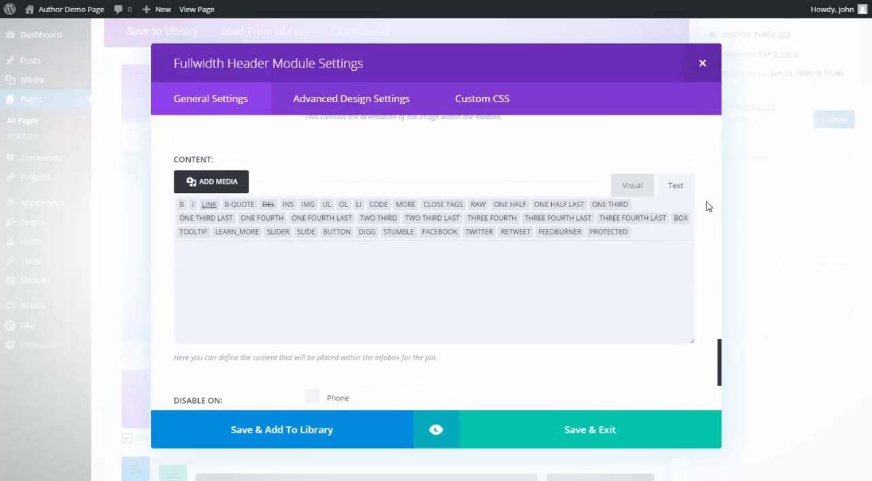
- Put the module's Content editor in Text mode and paste the signupData script template into it
{"action": "left_click", "coordinate": [630, 185]}
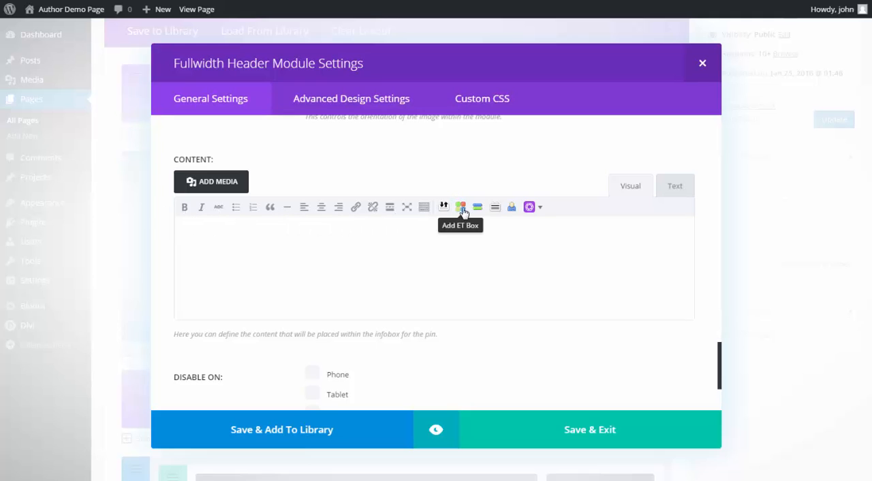
{"action": "left_click", "coordinate": [679, 192]}
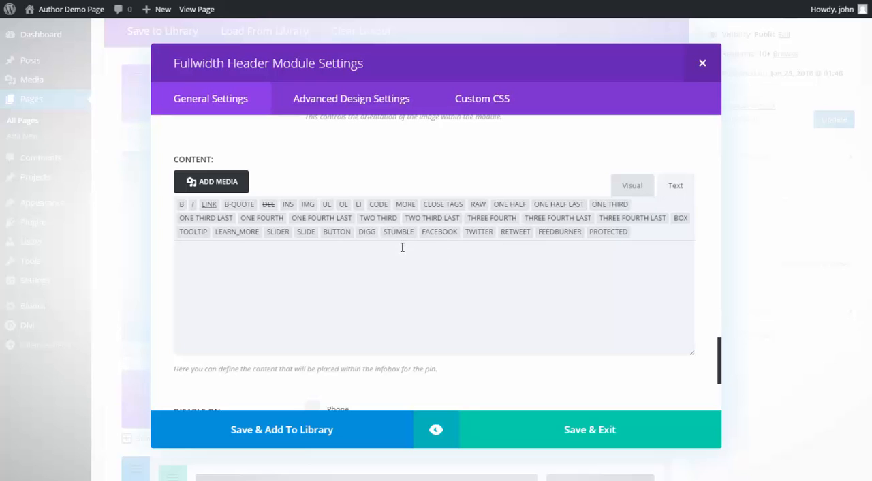
{"action": "type", "text": "<script>var signupData = {formAction : \"REPLACE WITH CODE FROM MAILCHIMP\",formInputName : \"REPLACE WITH CODE FROM MAILCHIMP\",source : \"YOUR SOURCE1 VALUE\",buttonText : \"Send My Free Books\",buttonTextColor : \"#ffffff\",buttonBackgroundColor : \"#ff0000\",successColor : \"#ffff00\",successText : \"Almost finished! Please check your email to complete the process.\",errorColor : \"#ffff00\",alreadySubscribedText : \"It appears that this email address has already been subscribed.\",tooManyAttemptsText : \"Sorry, but the system has had a hiccup! Please try again in about 5 minutes.\"}</script>"}
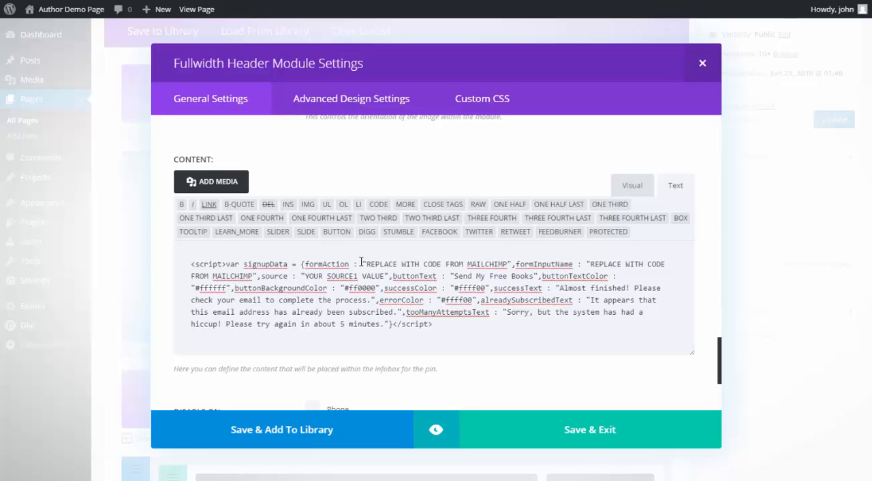
- Switch to Notepad and copy the form action URL from the MailChimp signup form code
{"action": "double_click", "coordinate": [327, 264]}
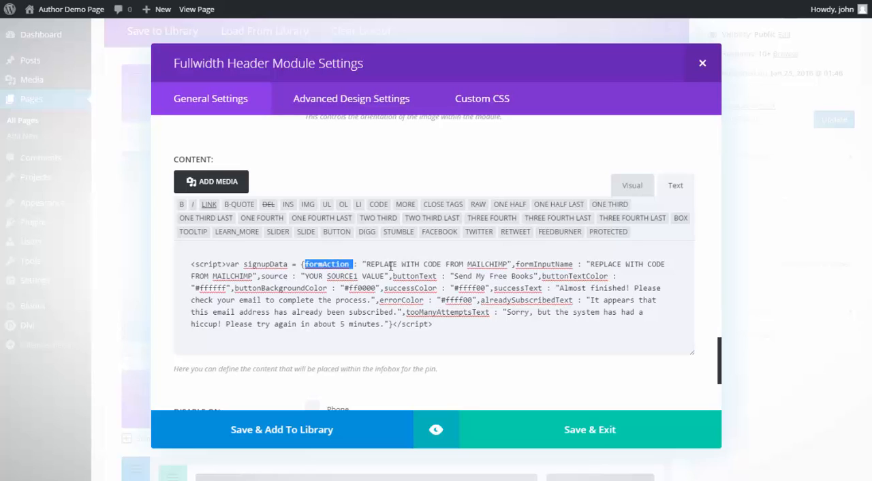
{"action": "left_click", "coordinate": [393, 263]}
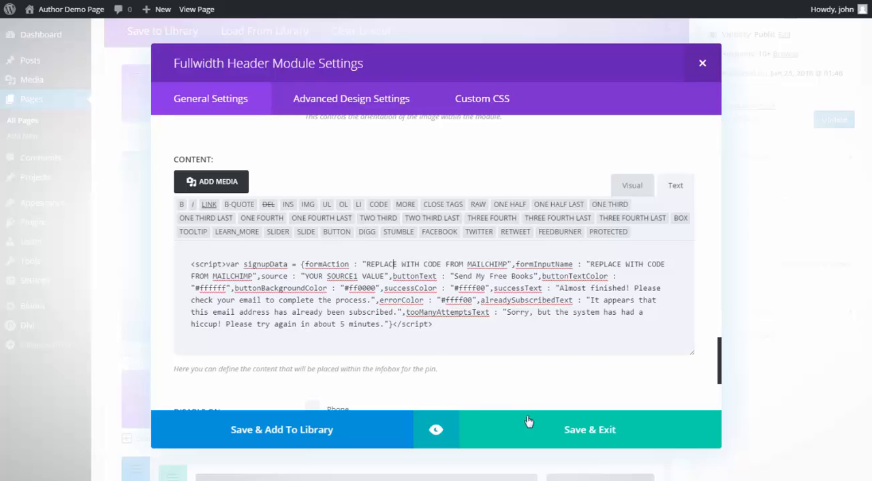
{"action": "key", "text": "alt+Tab"}
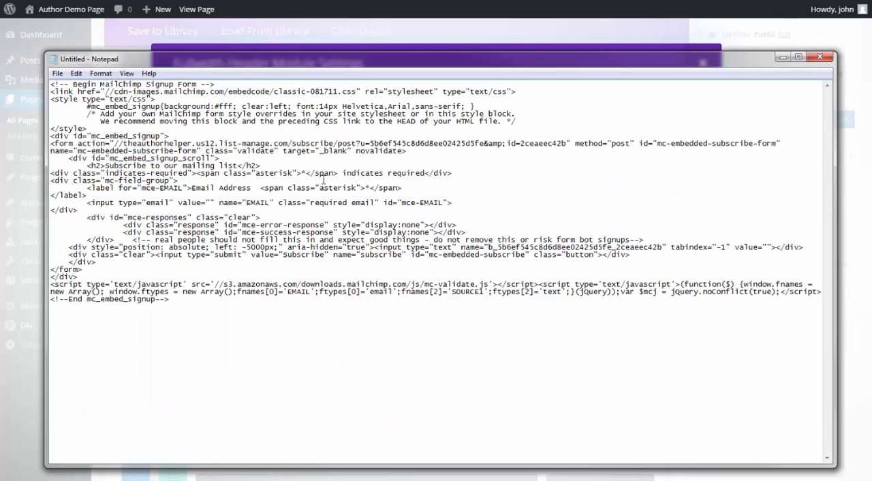
{"action": "double_click", "coordinate": [67, 143]}
{"action": "left_click_drag", "start_coordinate": [70, 143], "coordinate": [104, 144]}
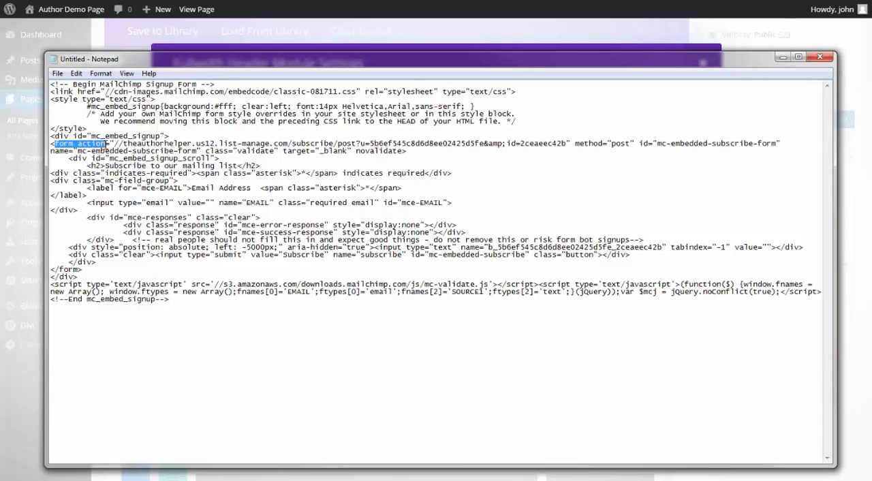
{"action": "left_click_drag", "start_coordinate": [137, 166], "coordinate": [49, 144]}
{"action": "left_click_drag", "start_coordinate": [567, 139], "coordinate": [567, 143]}
{"action": "key", "text": "ctrl+c"}
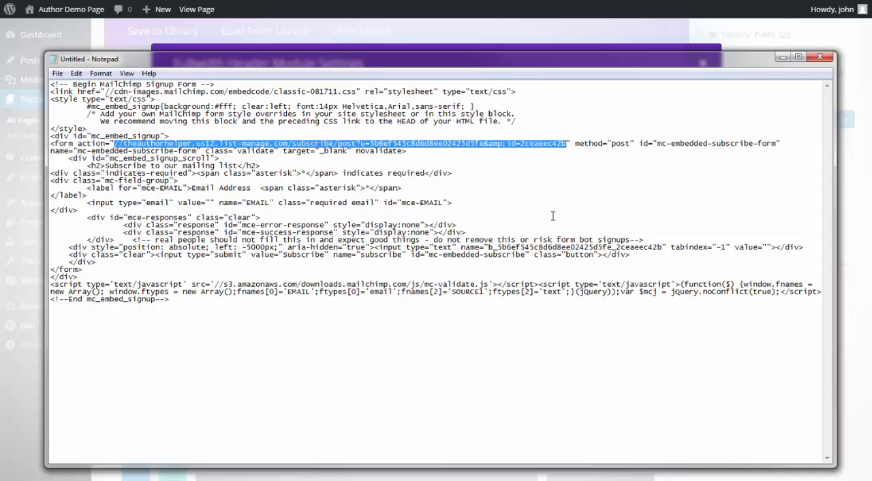
- Return to the module settings and replace the script's formAction placeholder with the copied MailChimp URL
{"action": "key", "text": "alt+Tab"}
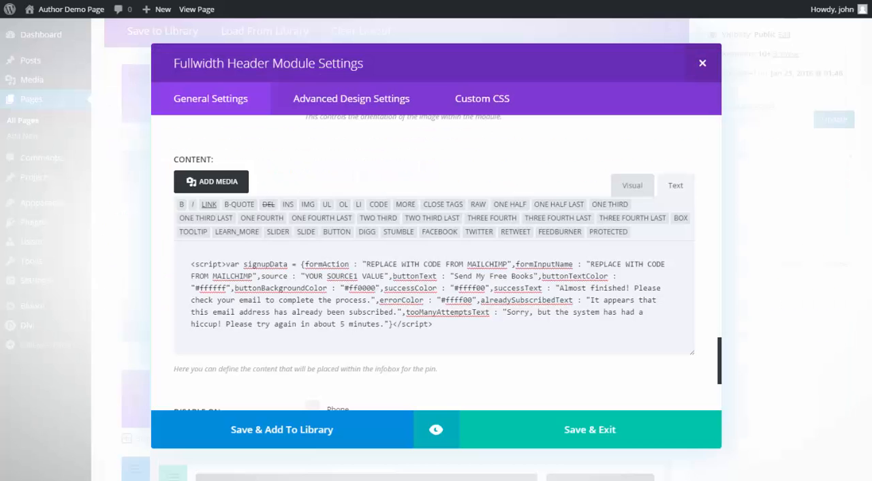
{"action": "left_click_drag", "start_coordinate": [365, 264], "coordinate": [509, 265]}
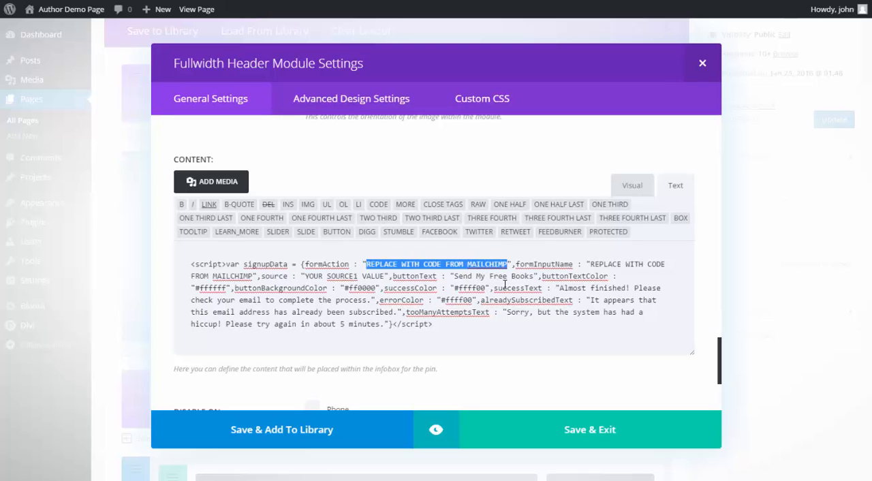
{"action": "key", "text": "BackSpace"}
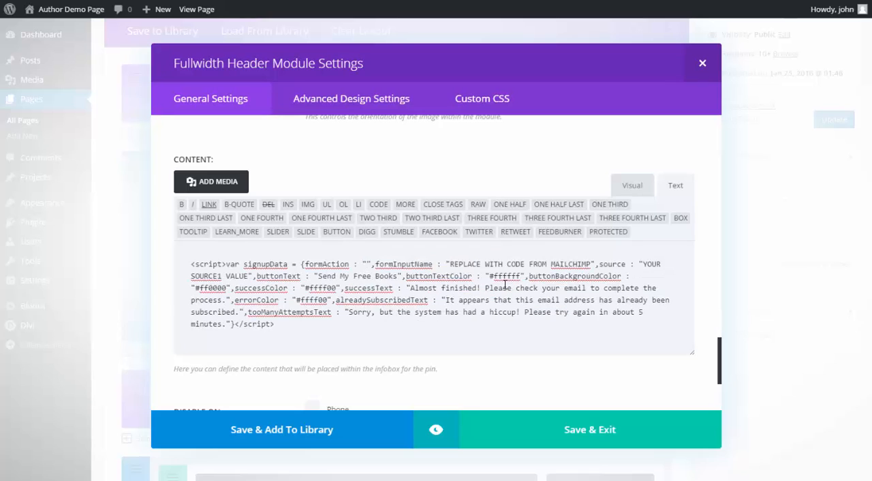
{"action": "key", "text": "ctrl+v"}
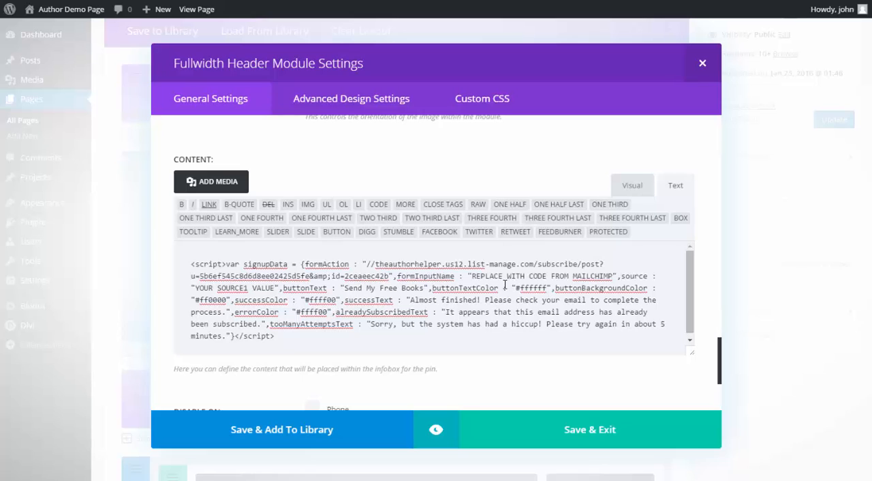
- Switch to Notepad and copy the name value of the hidden bot-protection text input in the MailChimp code
{"action": "double_click", "coordinate": [423, 274]}
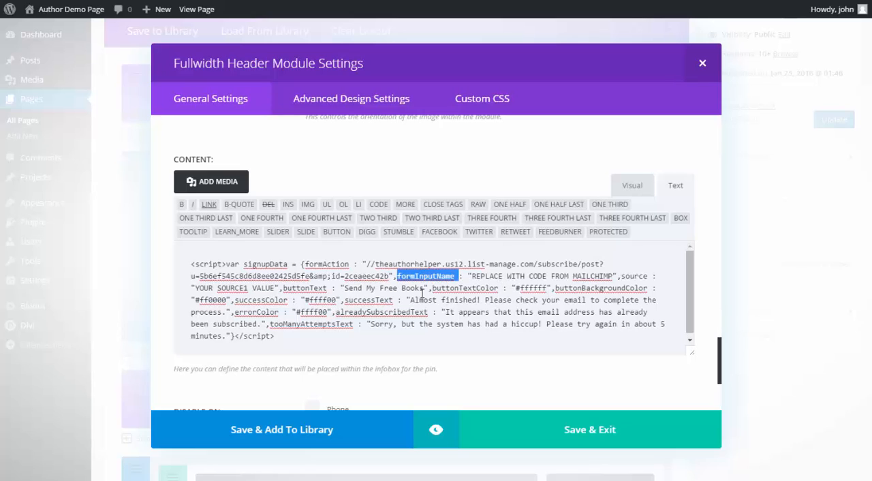
{"action": "double_click", "coordinate": [365, 277]}
{"action": "double_click", "coordinate": [240, 277]}
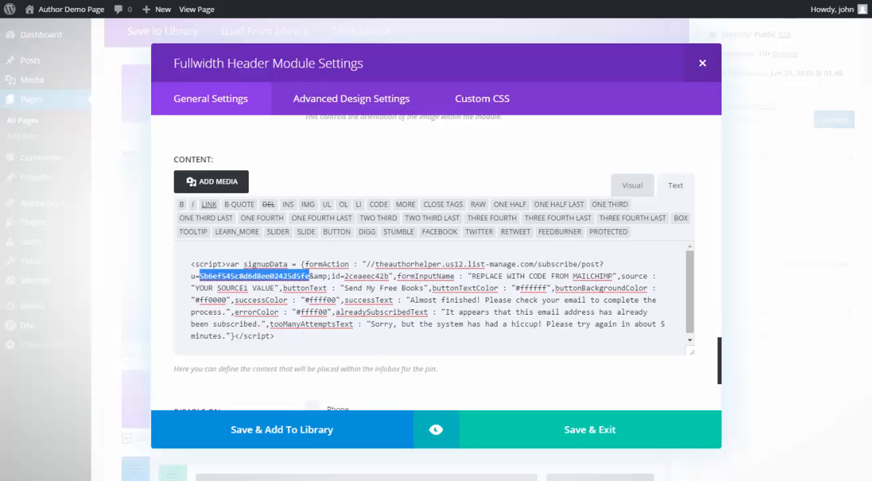
{"action": "left_click", "coordinate": [652, 475]}
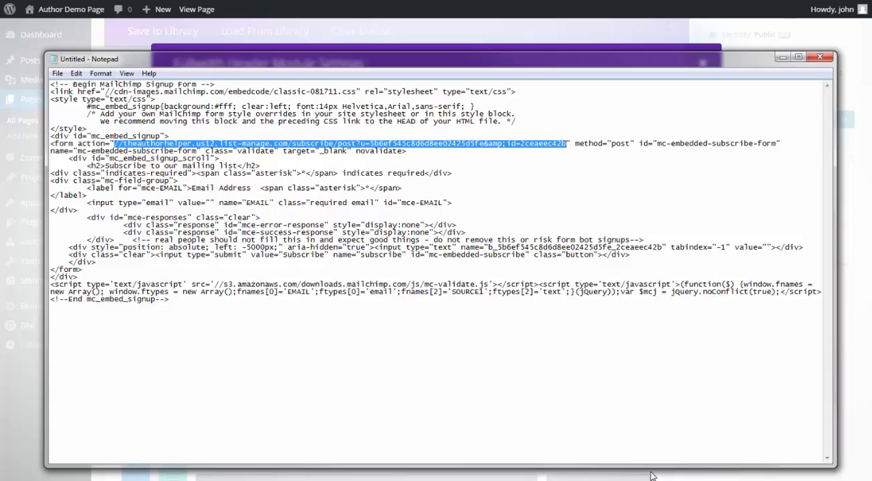
{"action": "left_click", "coordinate": [412, 148]}
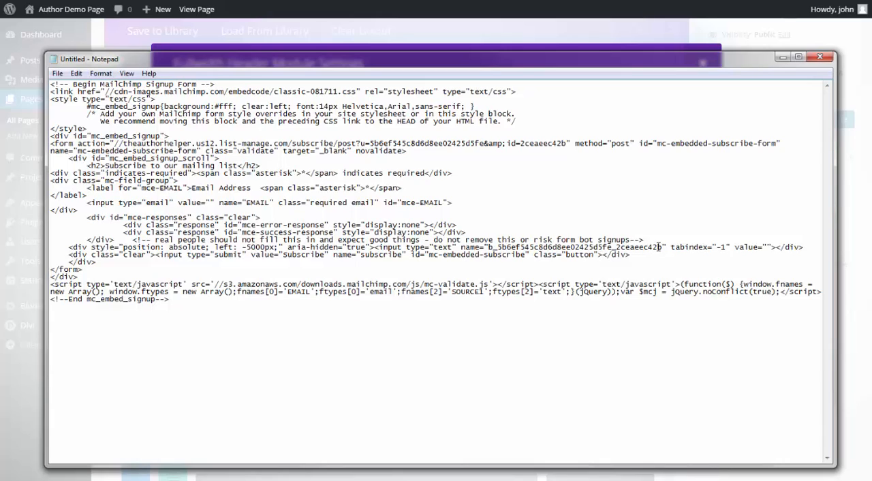
{"action": "left_click_drag", "start_coordinate": [660, 247], "coordinate": [490, 244]}
{"action": "key", "text": "ctrl+c"}
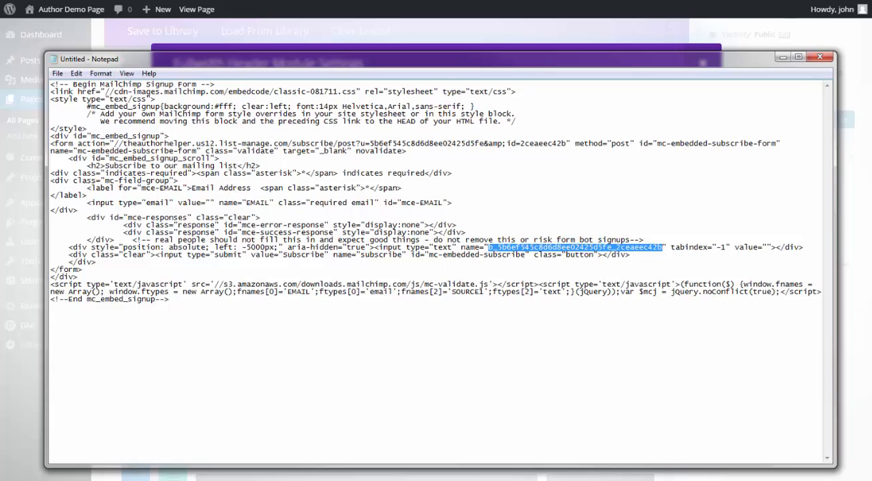
- Return to the module settings and replace the script's formInputName placeholder with the copied input name
{"action": "left_click", "coordinate": [121, 479]}
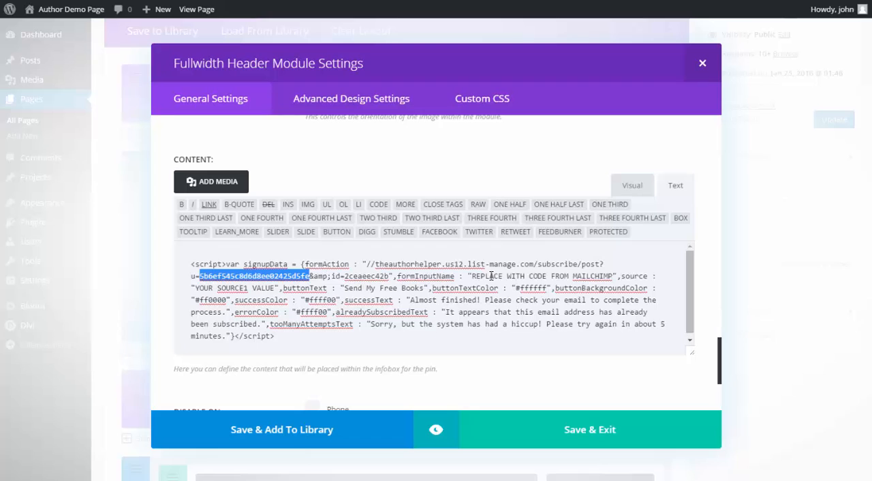
{"action": "left_click_drag", "start_coordinate": [471, 276], "coordinate": [614, 279]}
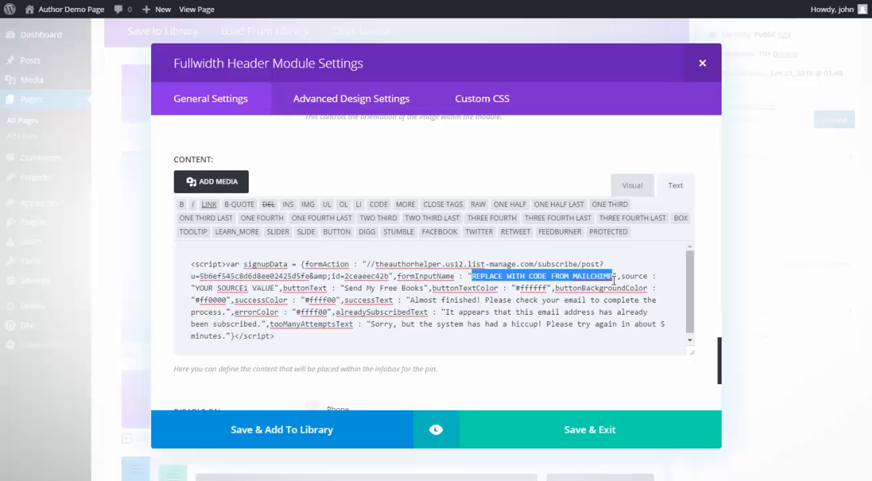
{"action": "key", "text": "ctrl+v"}
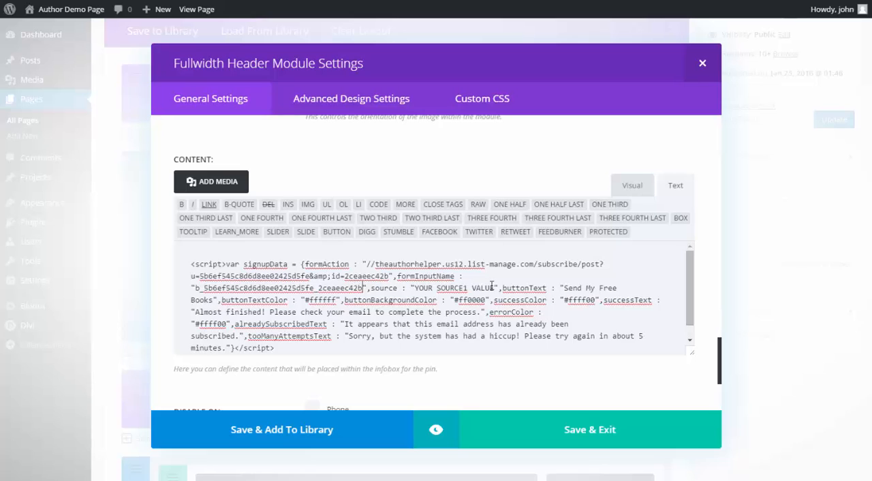
- Set the script's source value to facebook, keep its color settings, and save and exit the module
{"action": "left_click_drag", "start_coordinate": [495, 287], "coordinate": [414, 288]}
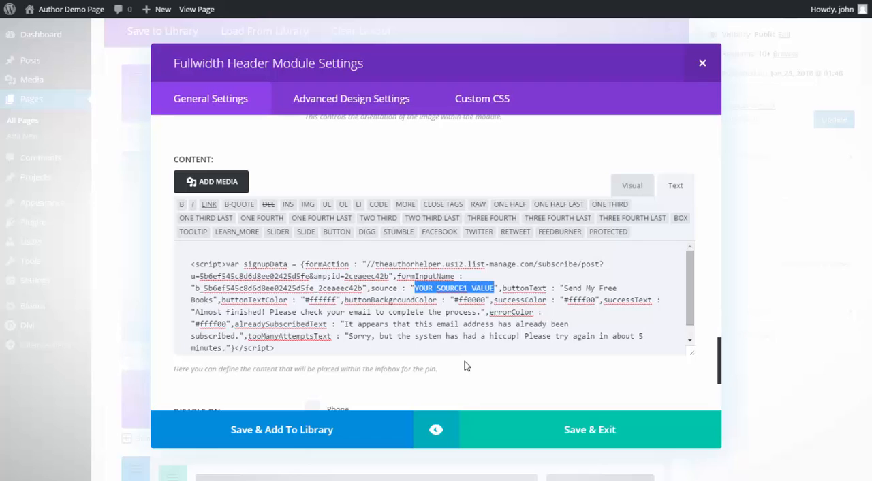
{"action": "type", "text": "facebook"}
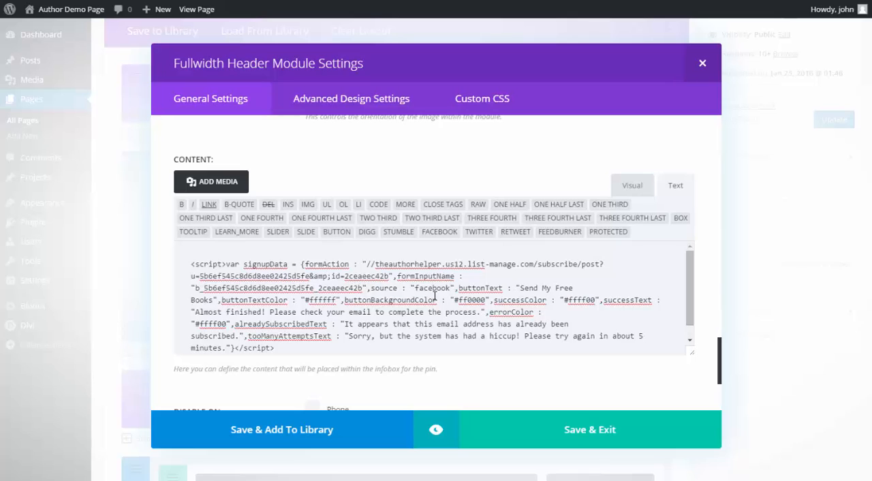
{"action": "double_click", "coordinate": [244, 300]}
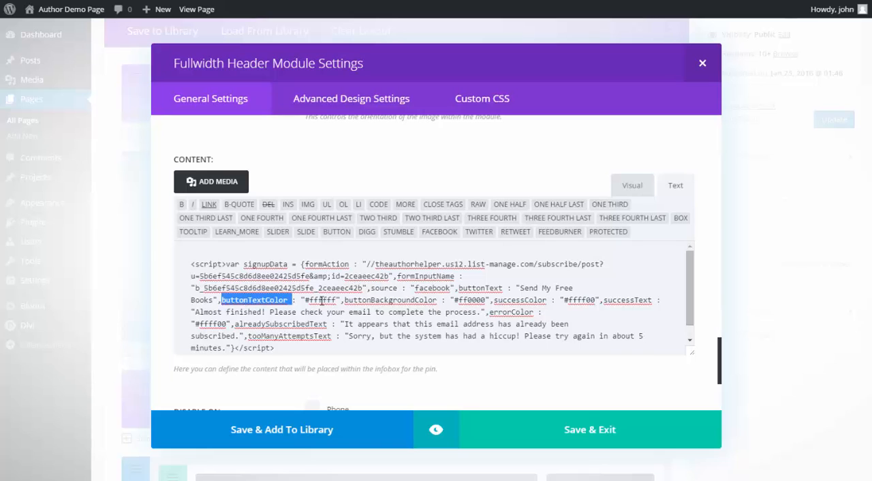
{"action": "double_click", "coordinate": [407, 301]}
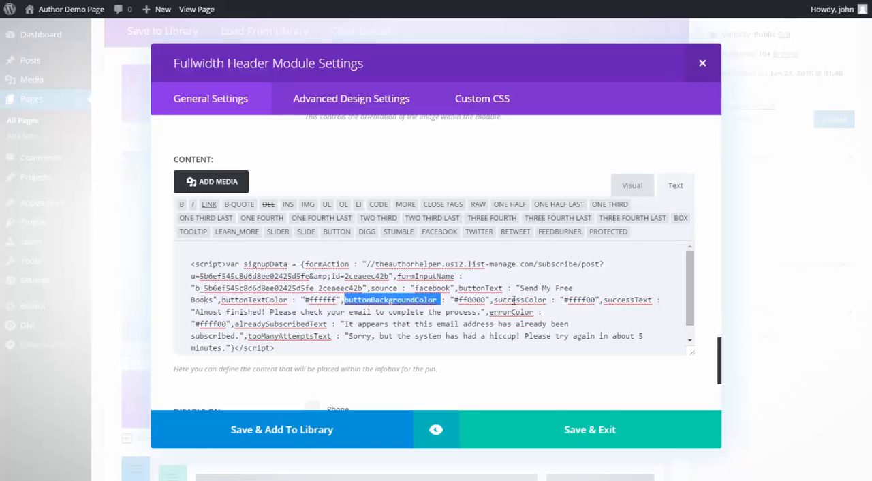
{"action": "double_click", "coordinate": [515, 299]}
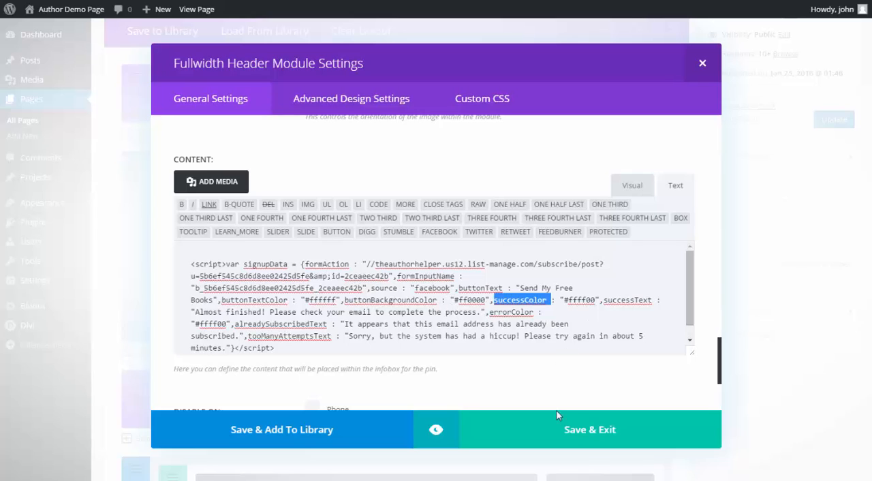
{"action": "left_click", "coordinate": [574, 433]}
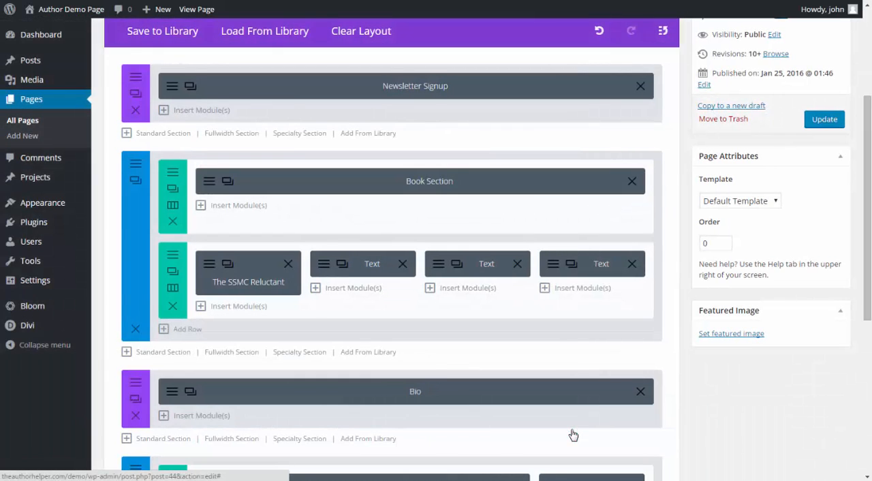
- Update the page and open the pop-up from the Get My Free Books button on the live home page
{"action": "scroll", "coordinate": [661, 370], "scroll_direction": "up", "scroll_amount": 3}
{"action": "left_click", "coordinate": [808, 140]}
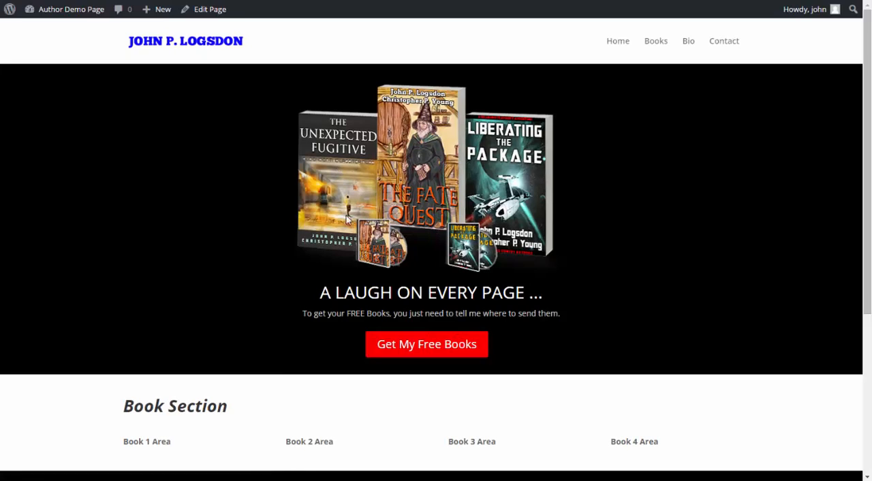
{"action": "left_click", "coordinate": [417, 351]}
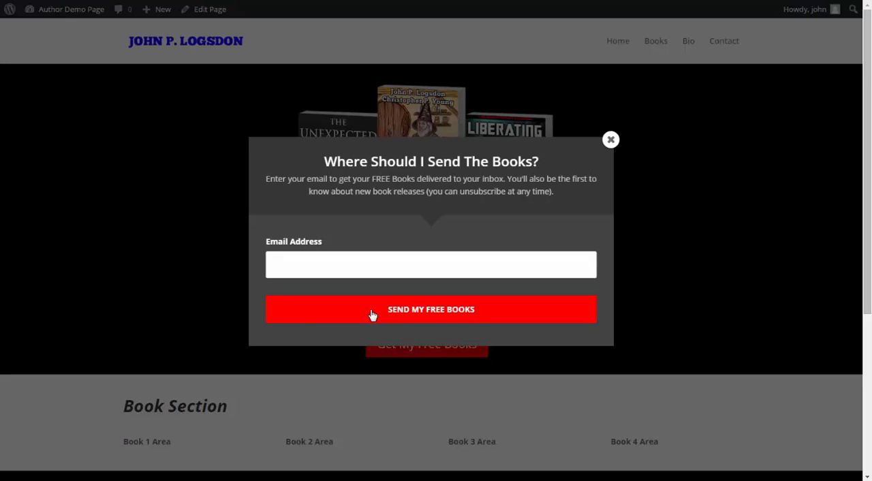
- Test the pop-up's email validation by submitting it empty and with the entry "w"
{"action": "left_click", "coordinate": [373, 314]}
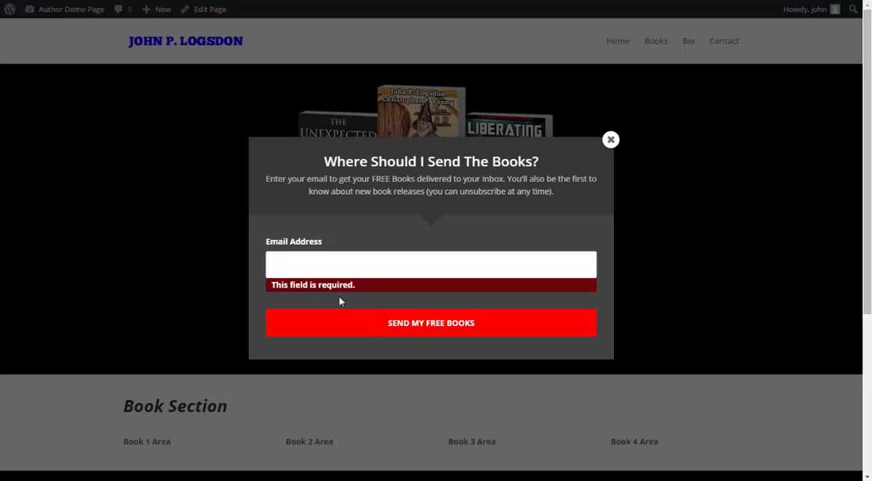
{"action": "type", "text": "w"}
{"action": "left_click", "coordinate": [349, 327]}
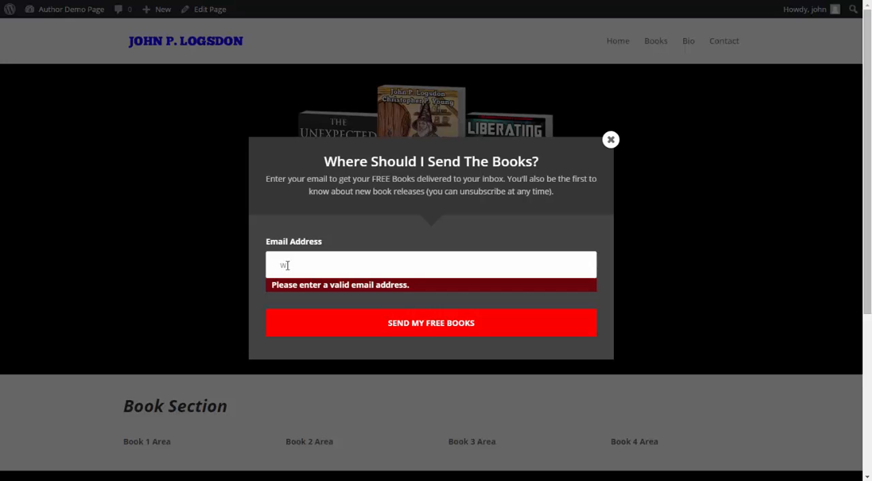
- Replace the pop-up's invalid entry with a valid email address, submit the signup, and close the pop-up
{"action": "left_click_drag", "start_coordinate": [391, 269], "coordinate": [229, 267]}
{"action": "key", "text": "ctrl+v"}
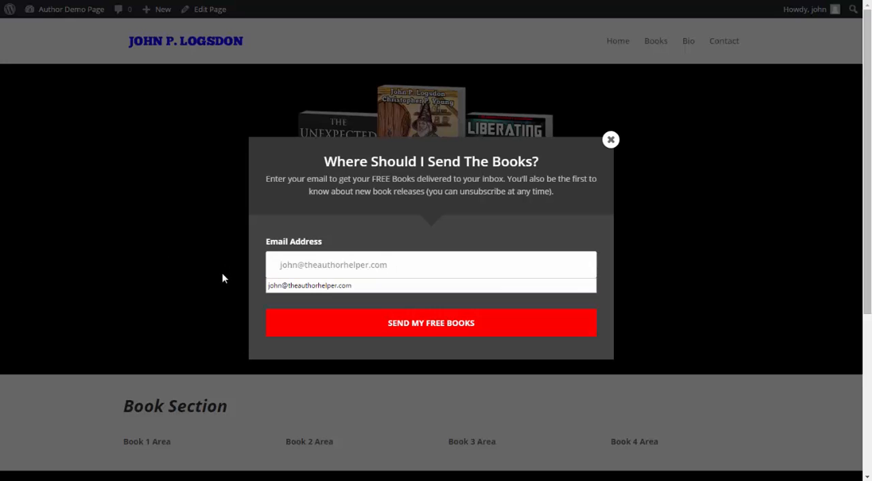
{"action": "left_click", "coordinate": [366, 333]}
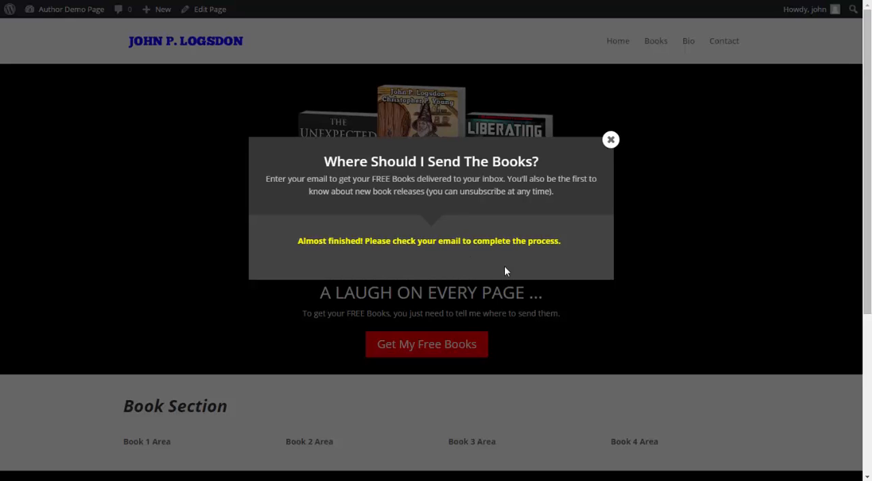
{"action": "left_click", "coordinate": [611, 141]}
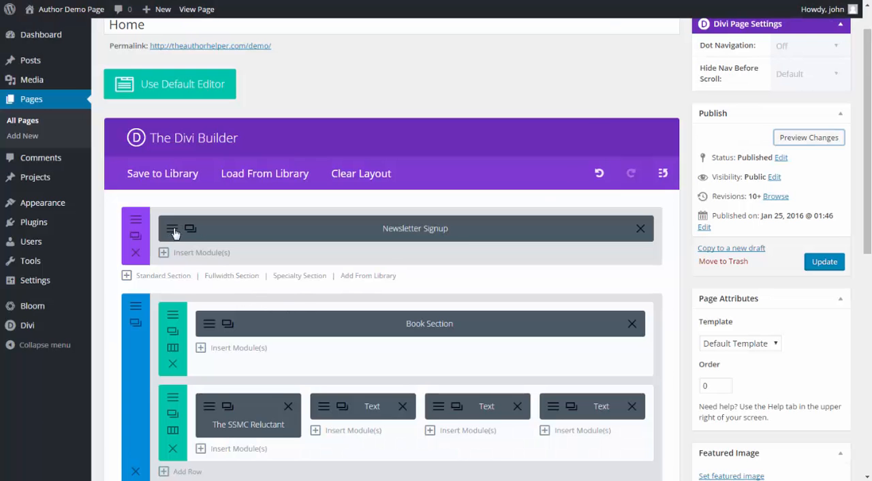
- Reopen the Newsletter Signup module's settings and set the script's buttonTextColor to #000000
{"action": "left_click", "coordinate": [174, 232]}
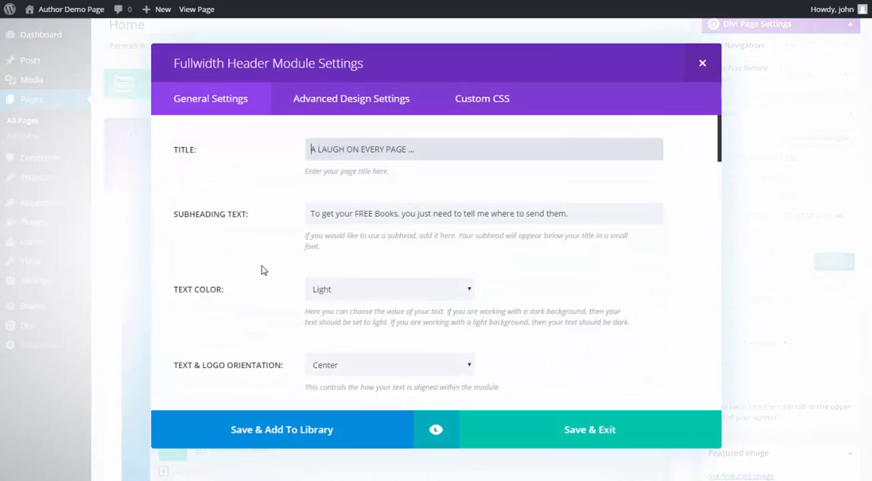
{"action": "scroll", "coordinate": [262, 273], "scroll_direction": "down", "scroll_amount": 15}
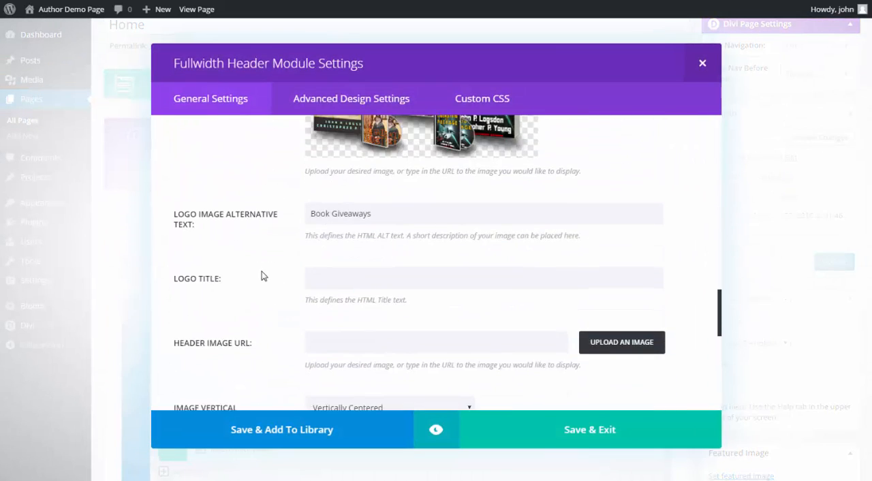
{"action": "scroll", "coordinate": [262, 276], "scroll_direction": "down", "scroll_amount": 5}
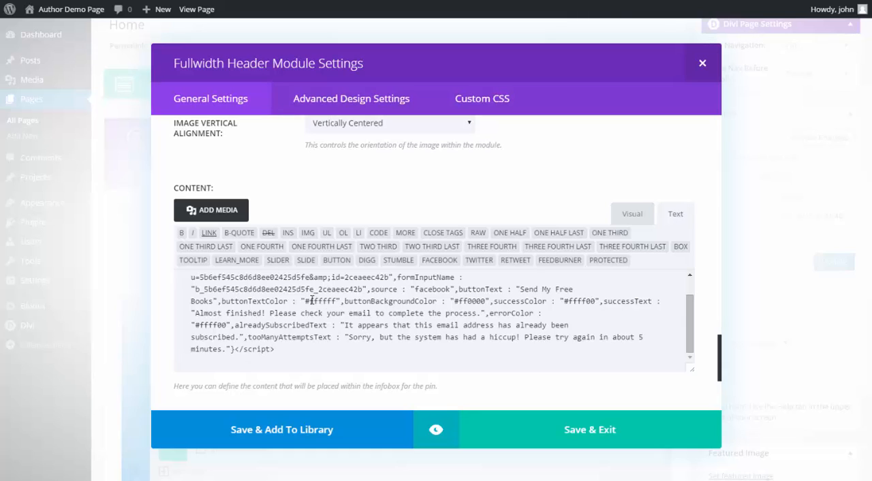
{"action": "left_click_drag", "start_coordinate": [309, 300], "coordinate": [337, 302]}
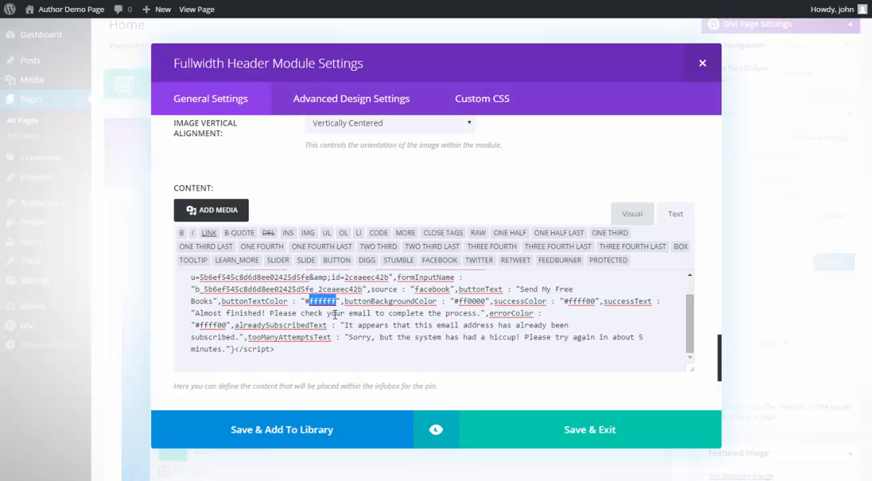
{"action": "type", "text": "000000"}
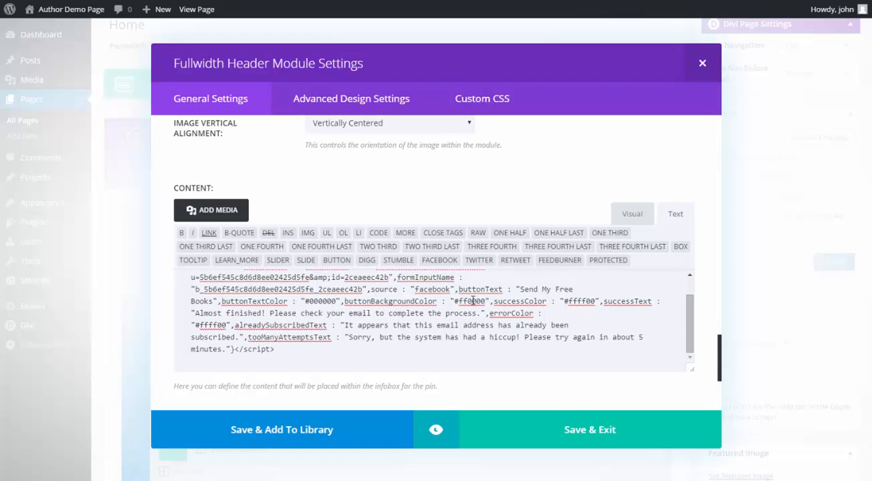
- Set the script's buttonBackgroundColor to #ff00ff, save and exit the module, and preview the page changes
{"action": "left_click_drag", "start_coordinate": [475, 300], "coordinate": [486, 302]}
{"action": "type", "text": "ff"}
{"action": "left_click", "coordinate": [583, 428]}
{"action": "scroll", "coordinate": [796, 84], "scroll_direction": "up", "scroll_amount": 1}
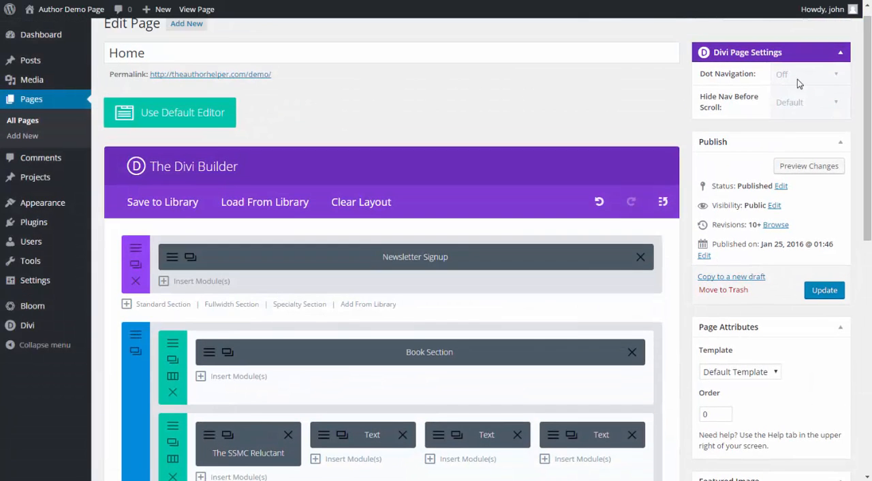
{"action": "left_click", "coordinate": [790, 171]}
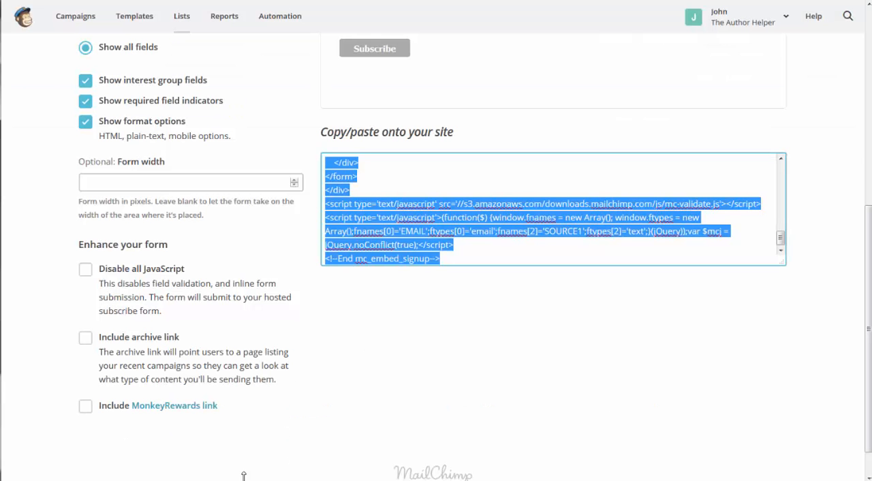
- Switch to MailChimp and open the Demo List - Master list to check its subscribers
{"action": "left_click", "coordinate": [180, 17]}
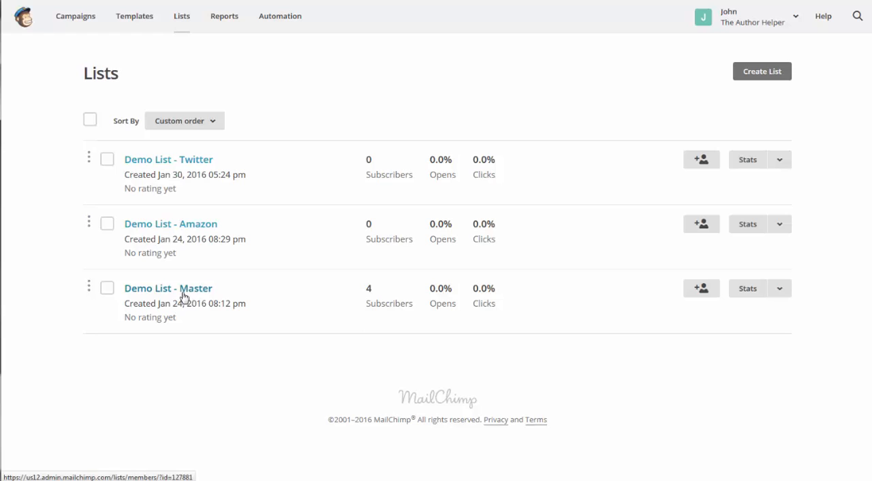
{"action": "left_click", "coordinate": [183, 291]}
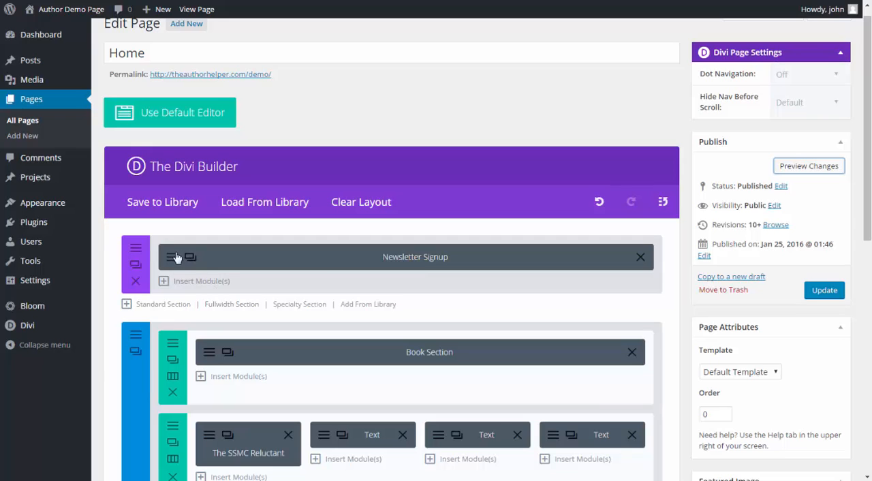
- Return to the Newsletter Signup module's settings and switch its content editor to the visual view and back to text
{"action": "left_click", "coordinate": [176, 257]}
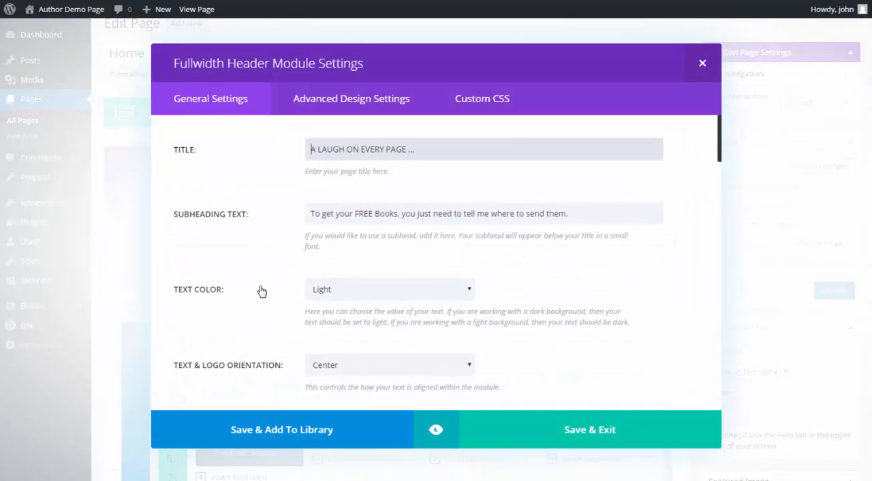
{"action": "scroll", "coordinate": [236, 307], "scroll_direction": "down", "scroll_amount": 10}
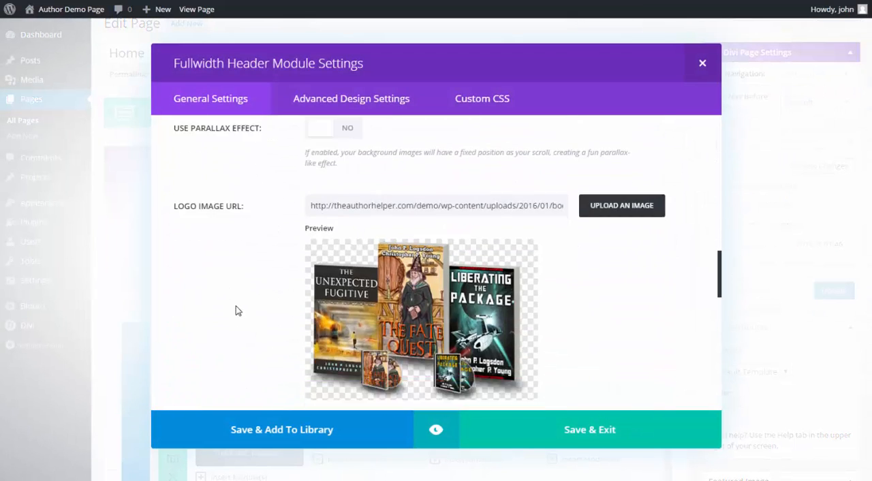
{"action": "scroll", "coordinate": [236, 311], "scroll_direction": "down", "scroll_amount": 8}
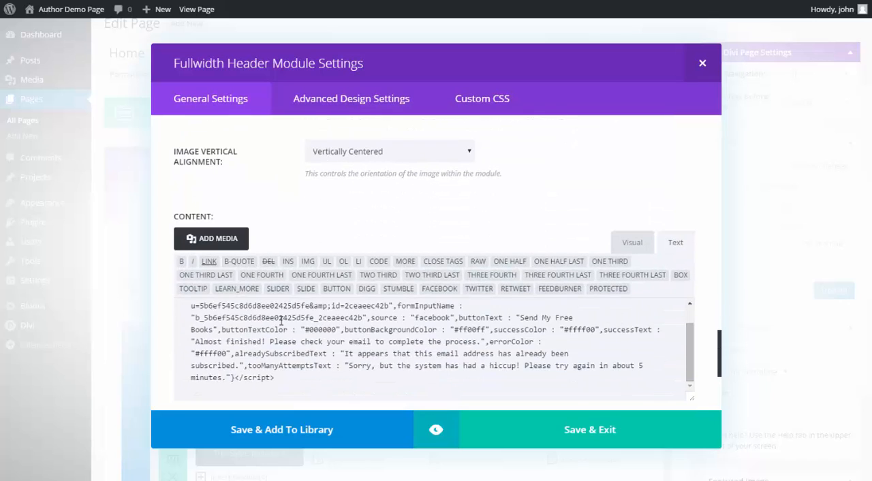
{"action": "scroll", "coordinate": [522, 363], "scroll_direction": "up", "scroll_amount": 1}
{"action": "left_click", "coordinate": [637, 247]}
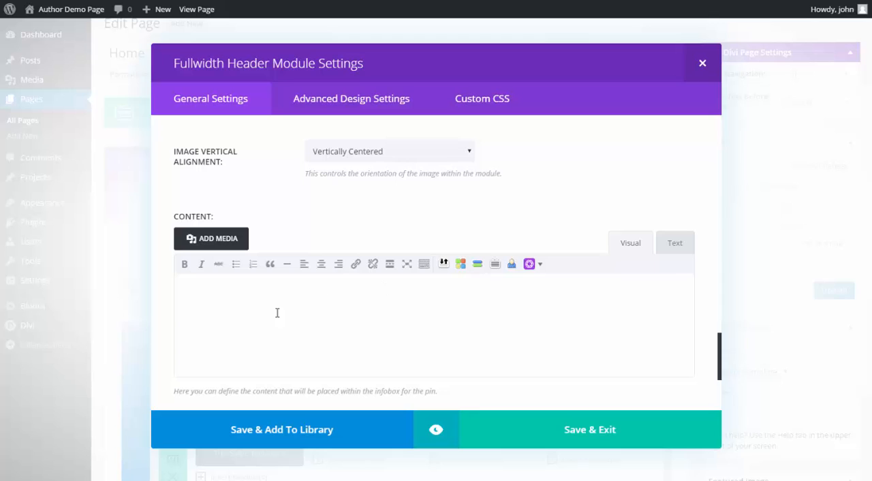
{"action": "left_click", "coordinate": [675, 243]}
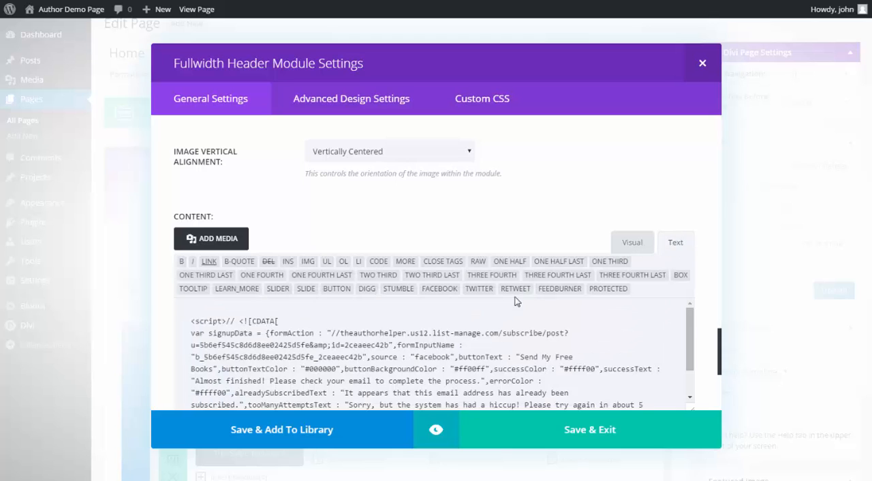
- Delete the "// <![CDATA[" text and the line break after the opening script tag in the module's content
{"action": "left_click_drag", "start_coordinate": [227, 320], "coordinate": [282, 322]}
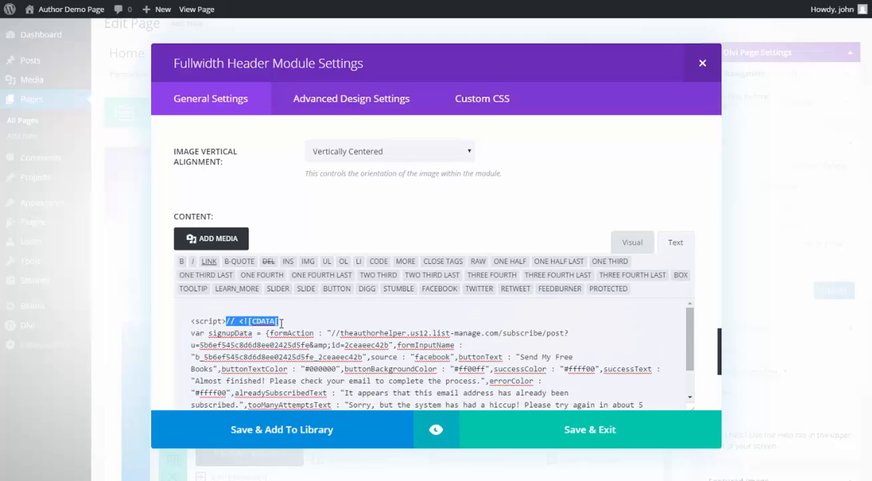
{"action": "left_click", "coordinate": [300, 331]}
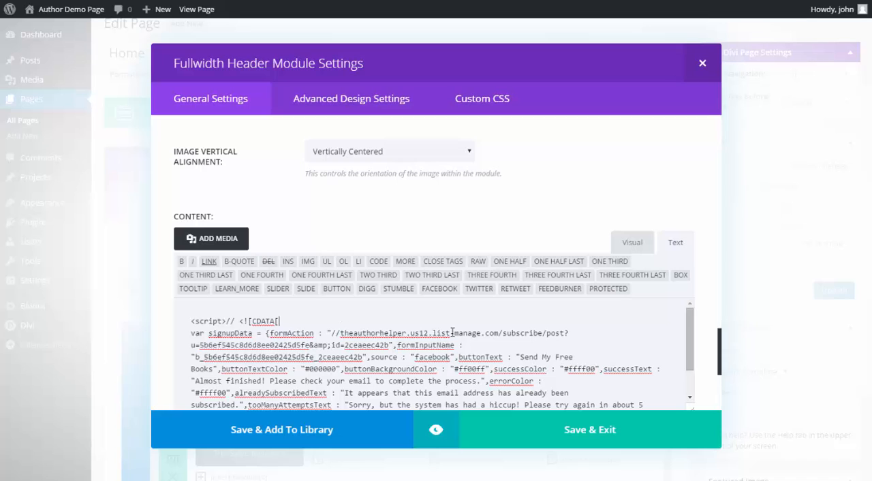
{"action": "scroll", "coordinate": [708, 289], "scroll_direction": "down", "scroll_amount": 2}
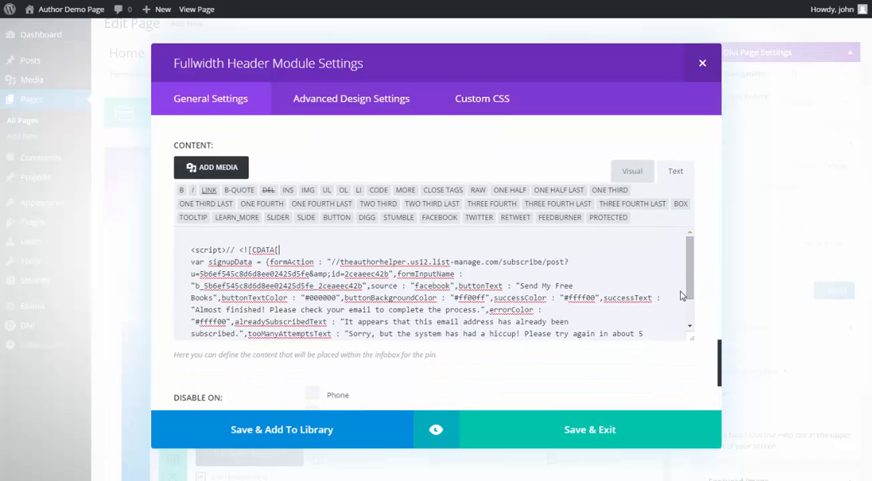
{"action": "left_click", "coordinate": [280, 250]}
{"action": "left_click_drag", "start_coordinate": [228, 250], "coordinate": [279, 250]}
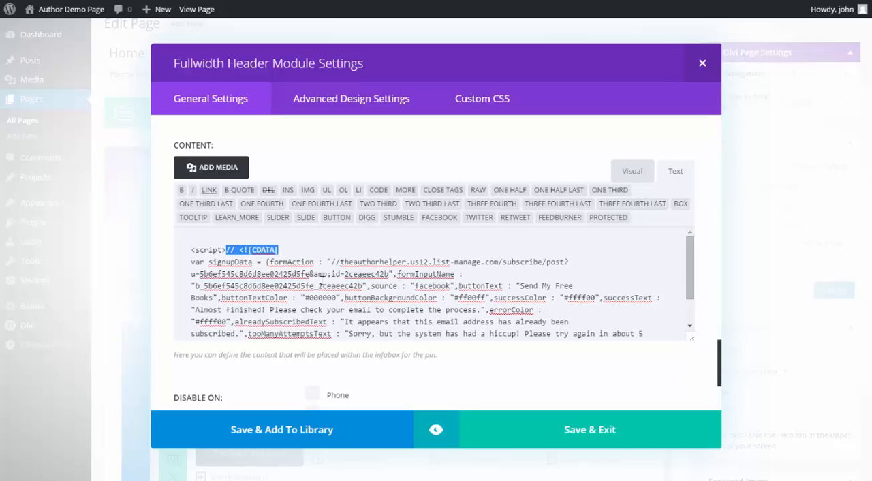
{"action": "key", "text": "Delete"}
{"action": "key", "text": "Delete"}
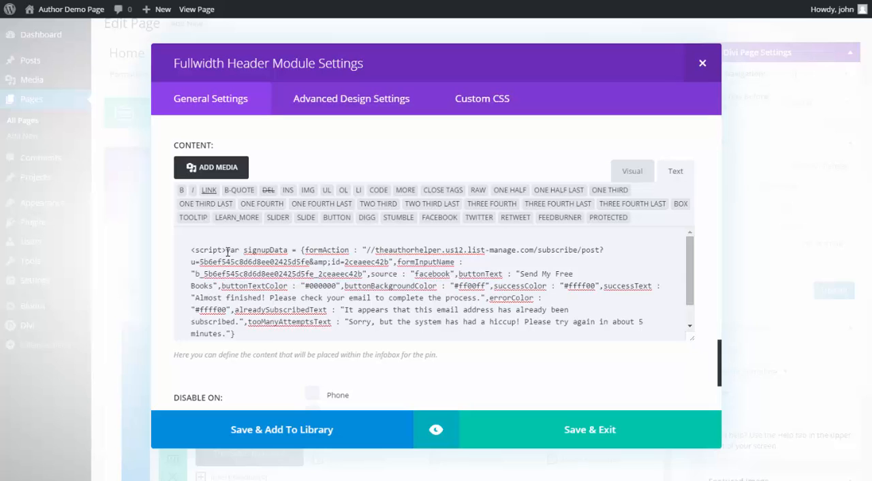
- Delete the line break and "// ]]>" before the closing script tag, and save and exit the module
{"action": "scroll", "coordinate": [313, 283], "scroll_direction": "down", "scroll_amount": 2}
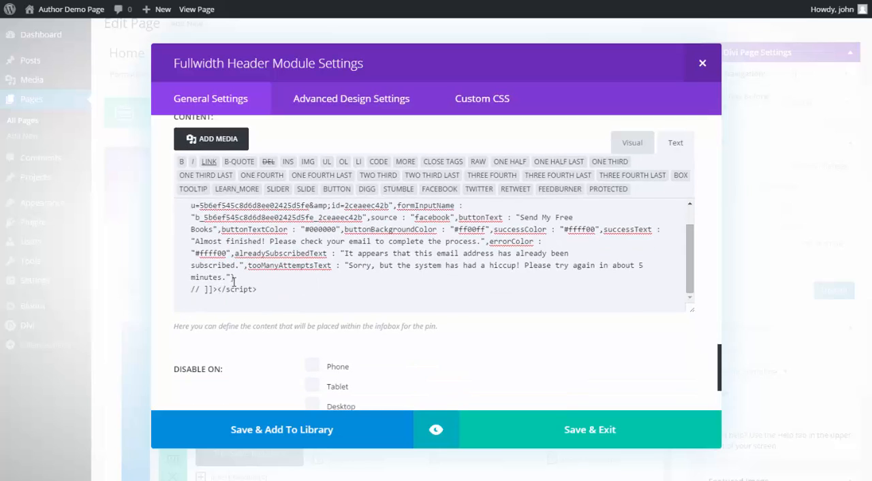
{"action": "key", "text": "Delete"}
{"action": "key", "text": "Delete"}
{"action": "key", "text": "Delete"}
{"action": "key", "text": "Delete"}
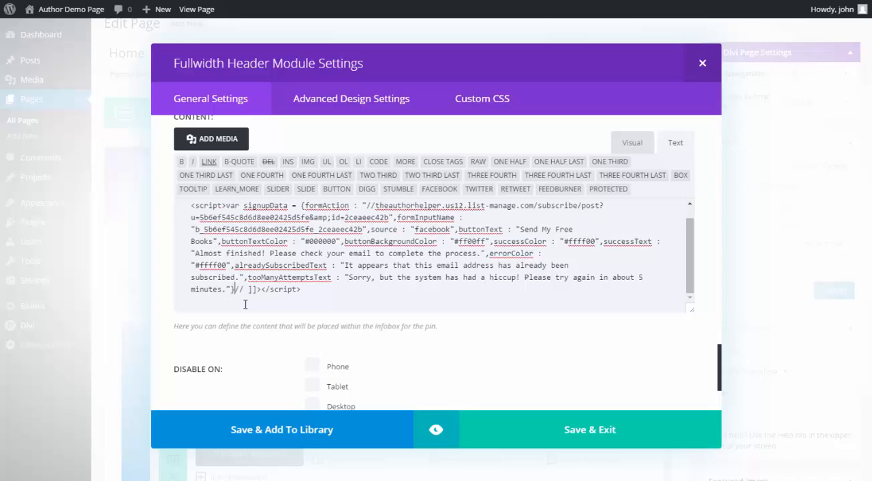
{"action": "key", "text": "Delete"}
{"action": "key", "text": "Delete"}
{"action": "key", "text": "Delete"}
{"action": "left_click", "coordinate": [575, 429]}
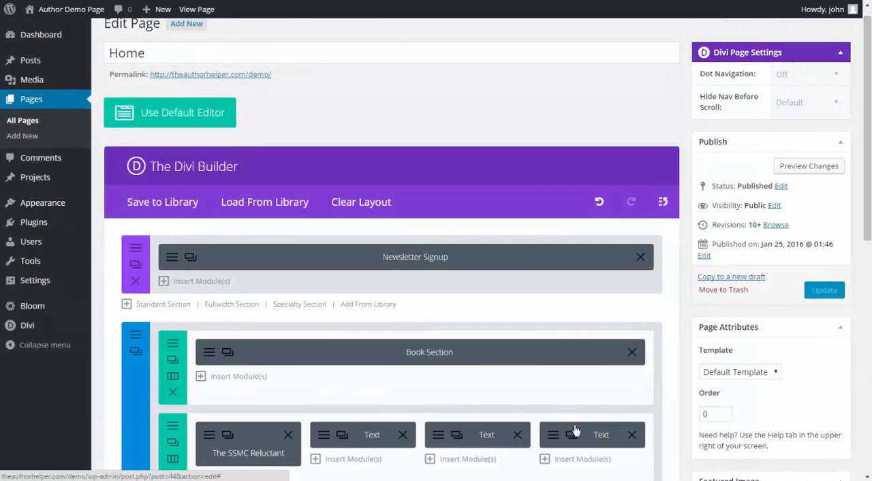